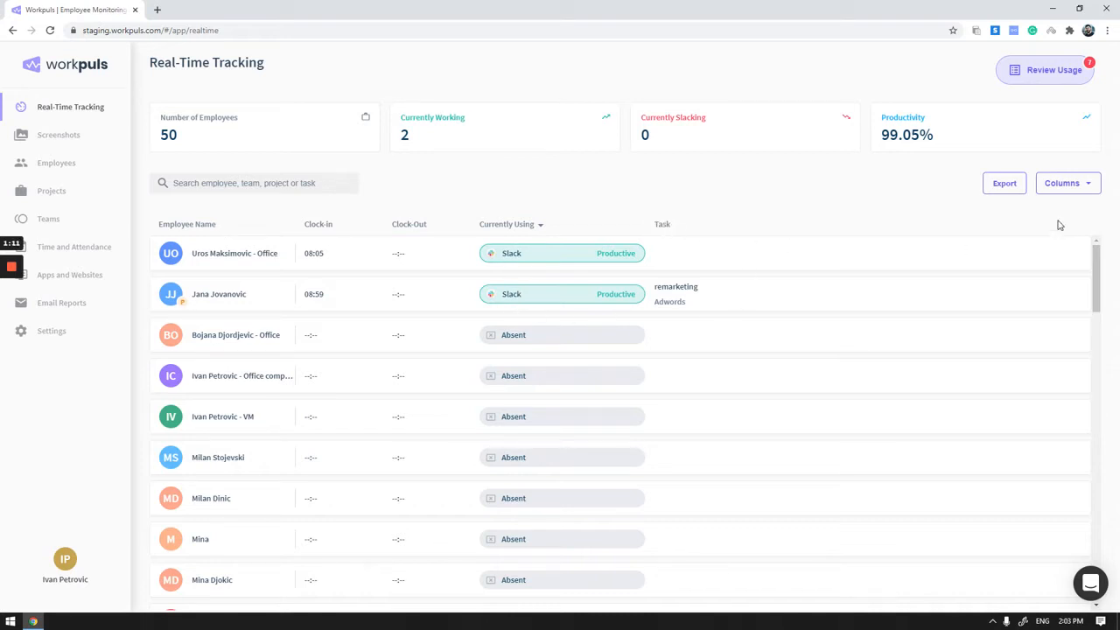
- View the column options of the real-time employee list and close them without changing anything
left_click(1082, 183)
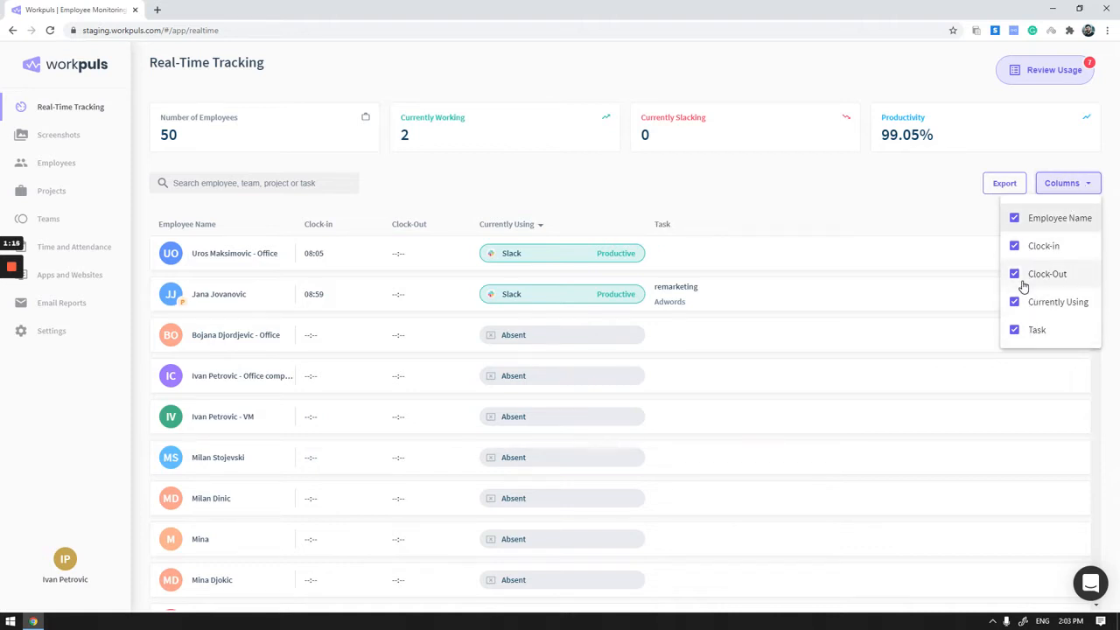
left_click(948, 205)
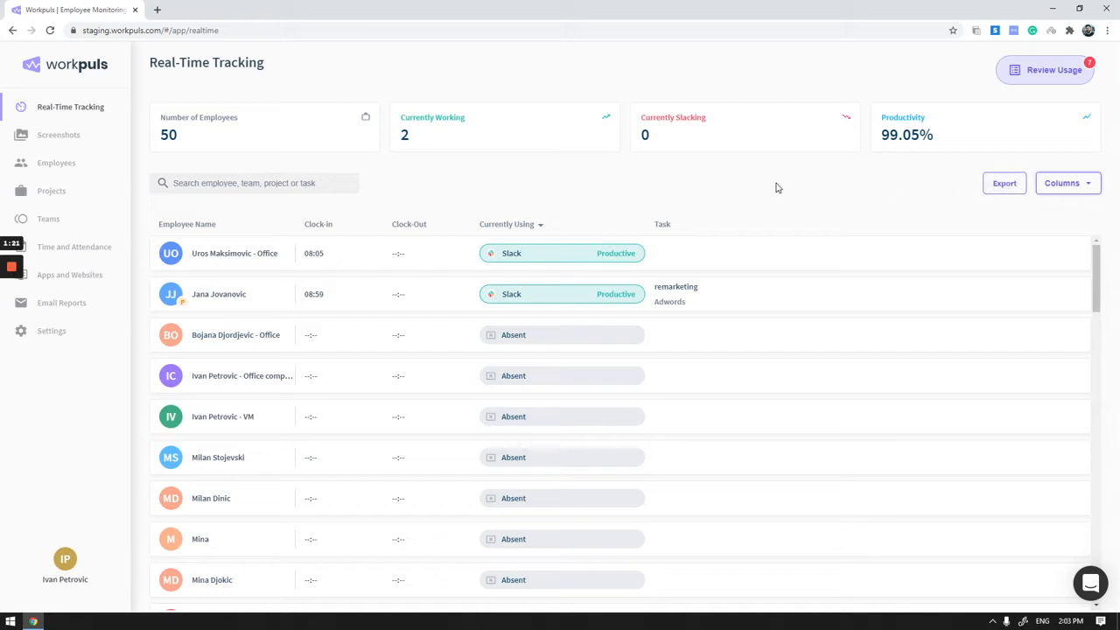
- Open the Marketing team's productivity labels from the usage review and close them
left_click(1051, 72)
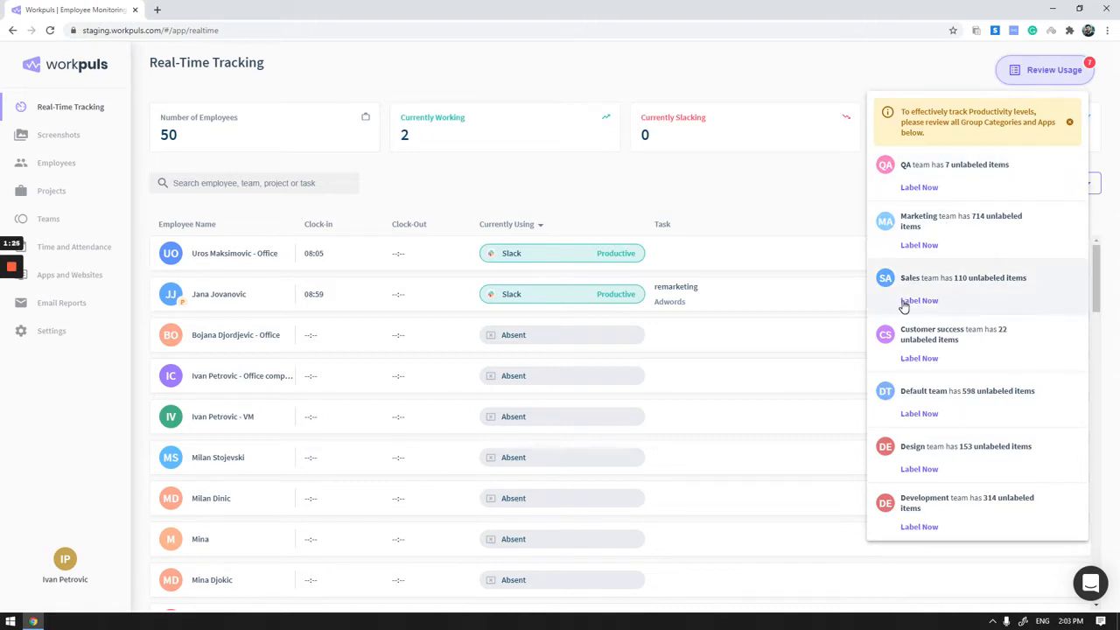
left_click(919, 245)
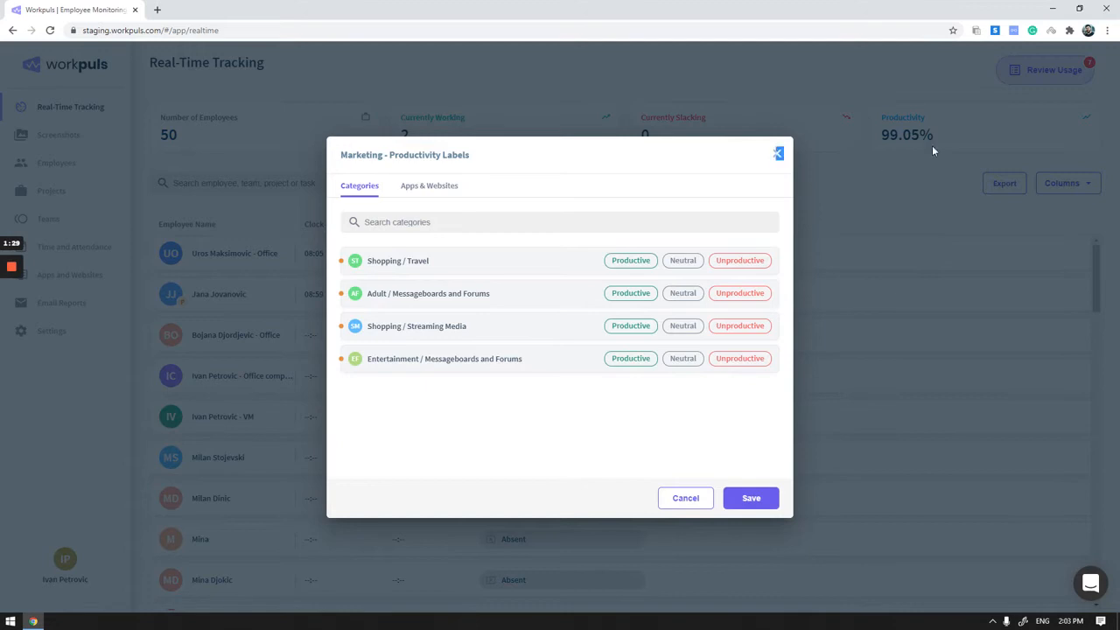
left_click(775, 156)
- Open the Sales team's productivity labels from the usage review and look through the unlabeled categories
left_click(1046, 72)
left_click(930, 297)
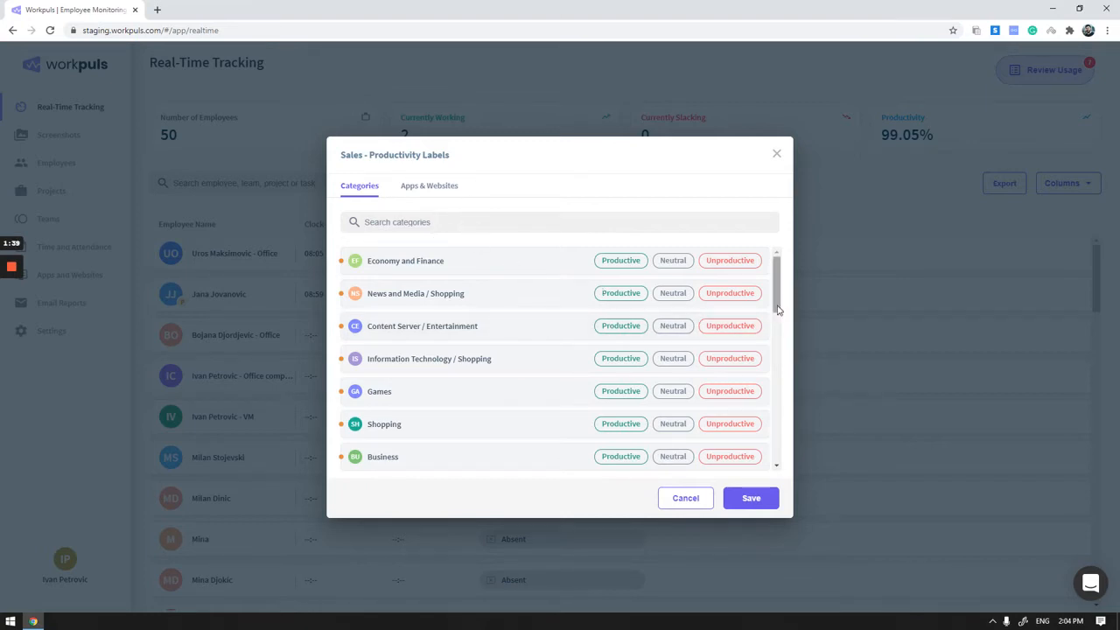
scroll(773, 302, "down", 1)
scroll(774, 303, "down", 3)
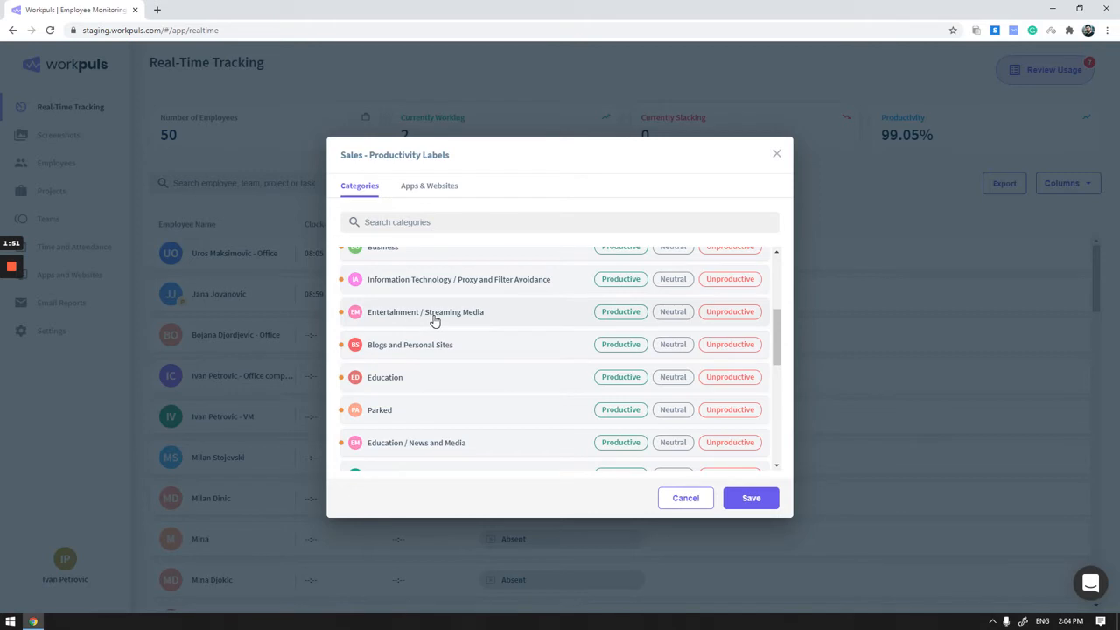
left_click_drag(780, 324, 775, 257)
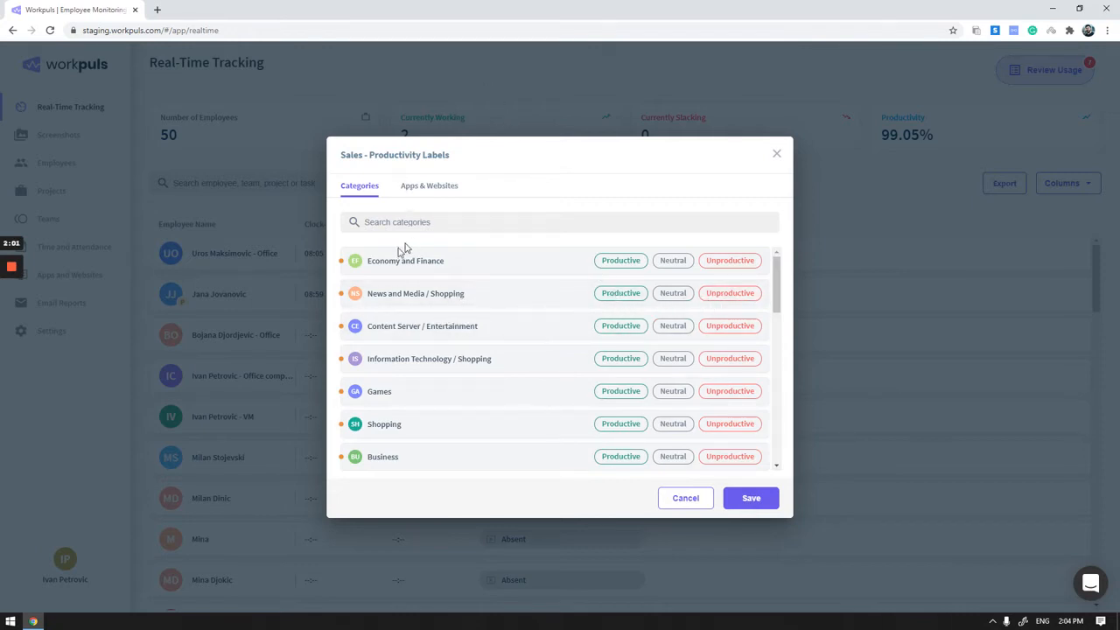
- View the sites in the Sales team's Games category, and return to list the team's unlabeled apps and websites
left_click(345, 390)
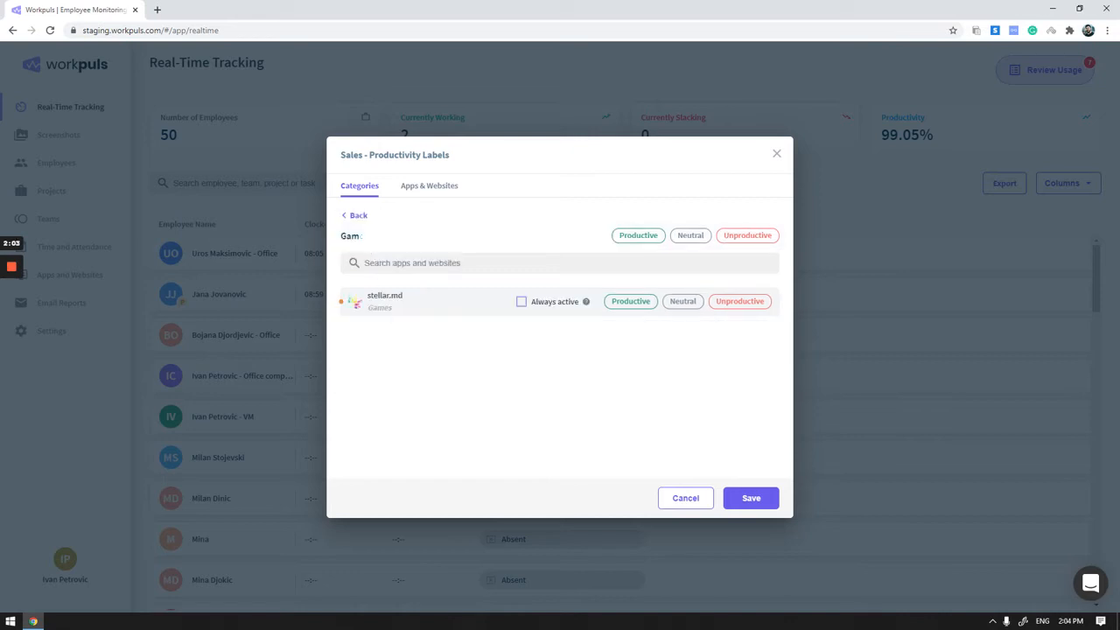
left_click(354, 217)
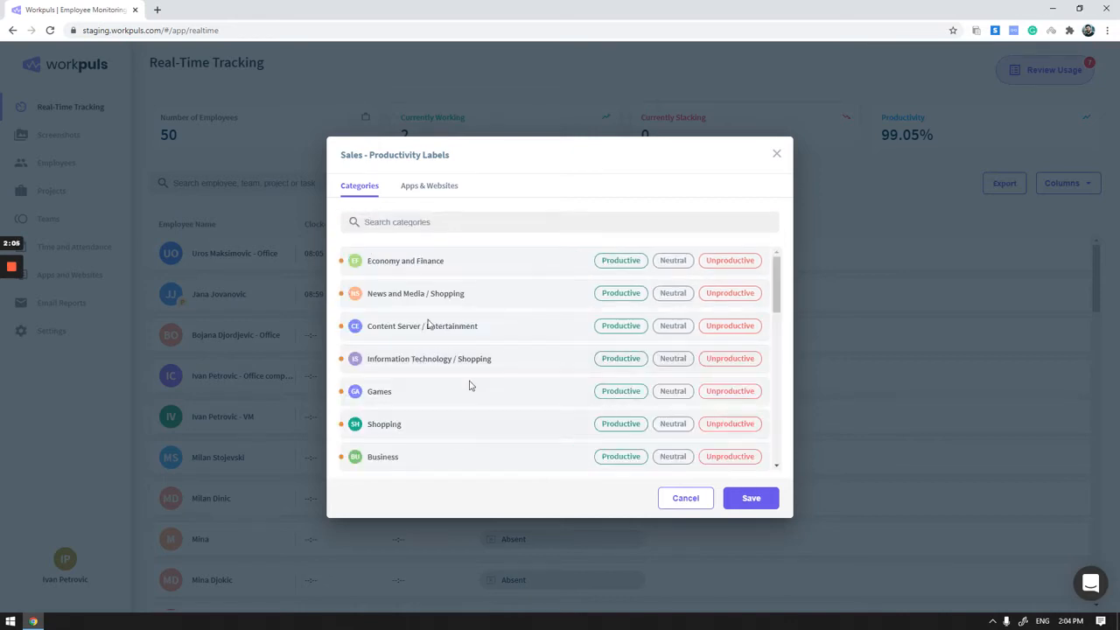
left_click(430, 187)
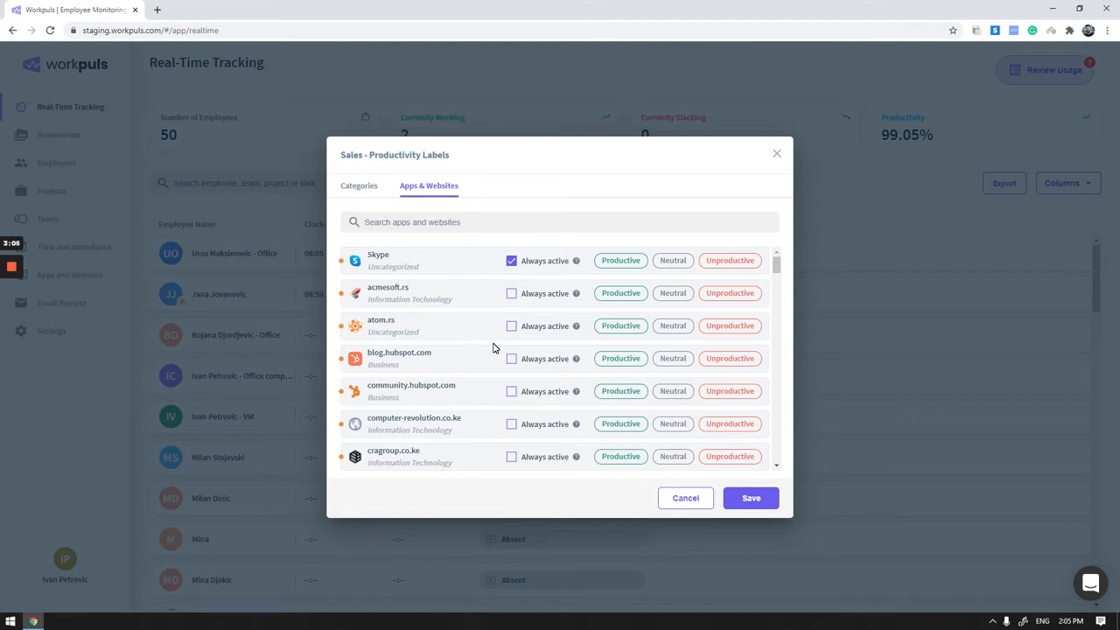
left_click(11, 315)
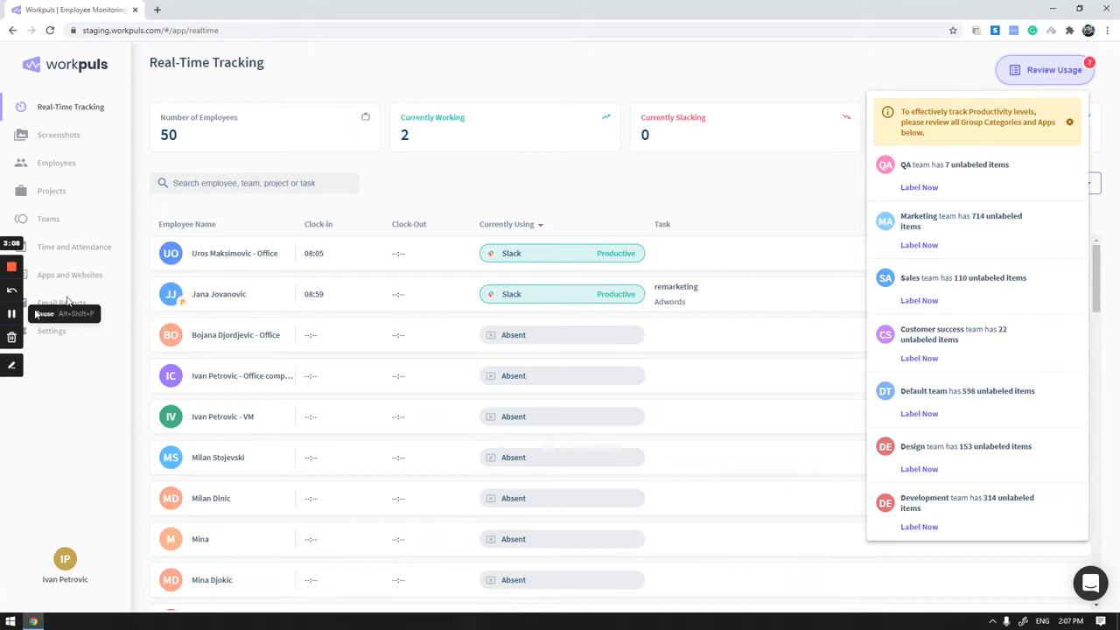
- Go to Screenshots and view the Jul 31 captures from 17:46 and 18:02 at full size, closing each one
left_click(63, 138)
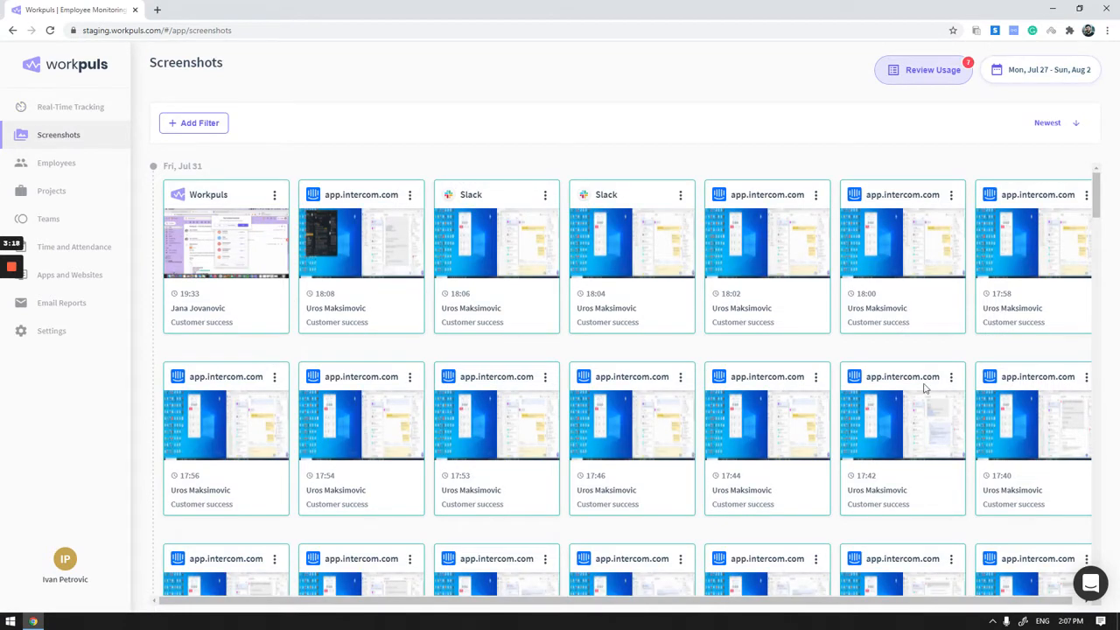
left_click(618, 432)
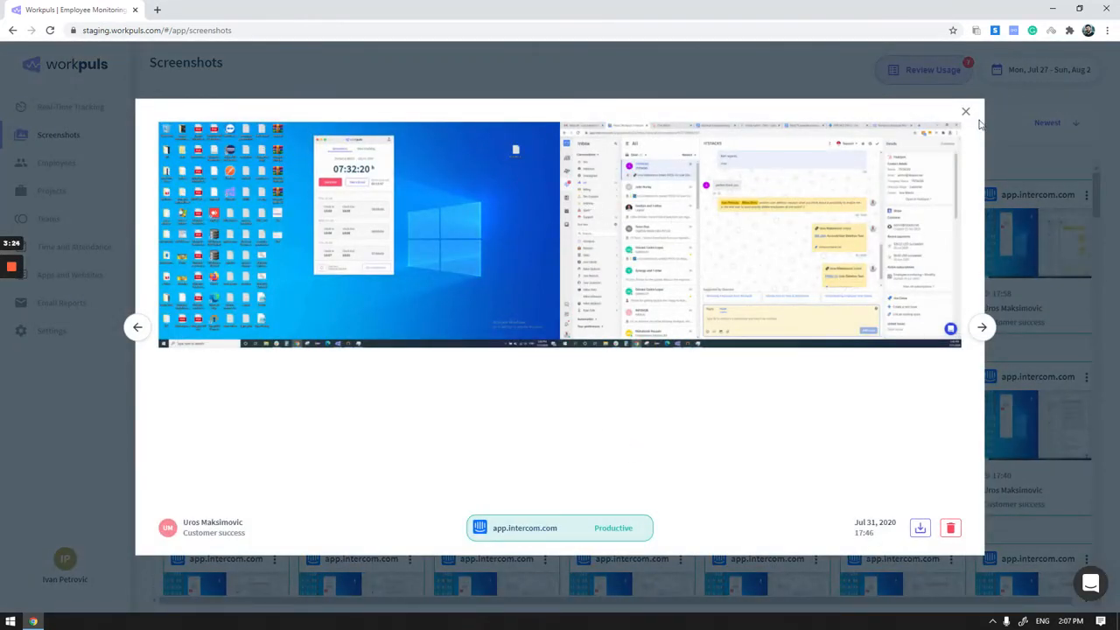
left_click(965, 112)
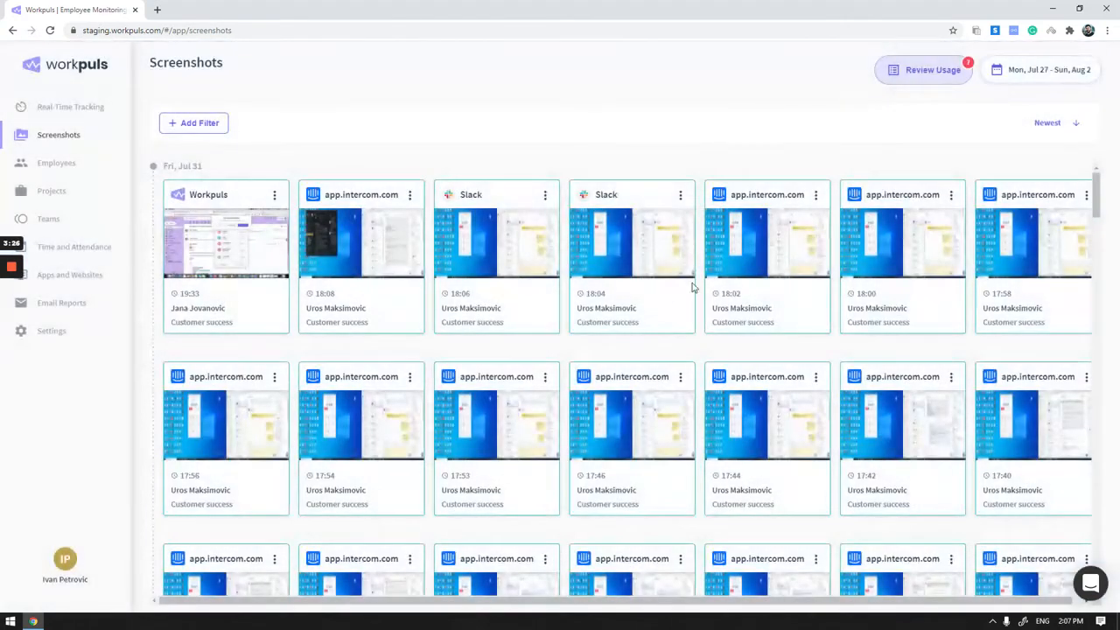
left_click(770, 254)
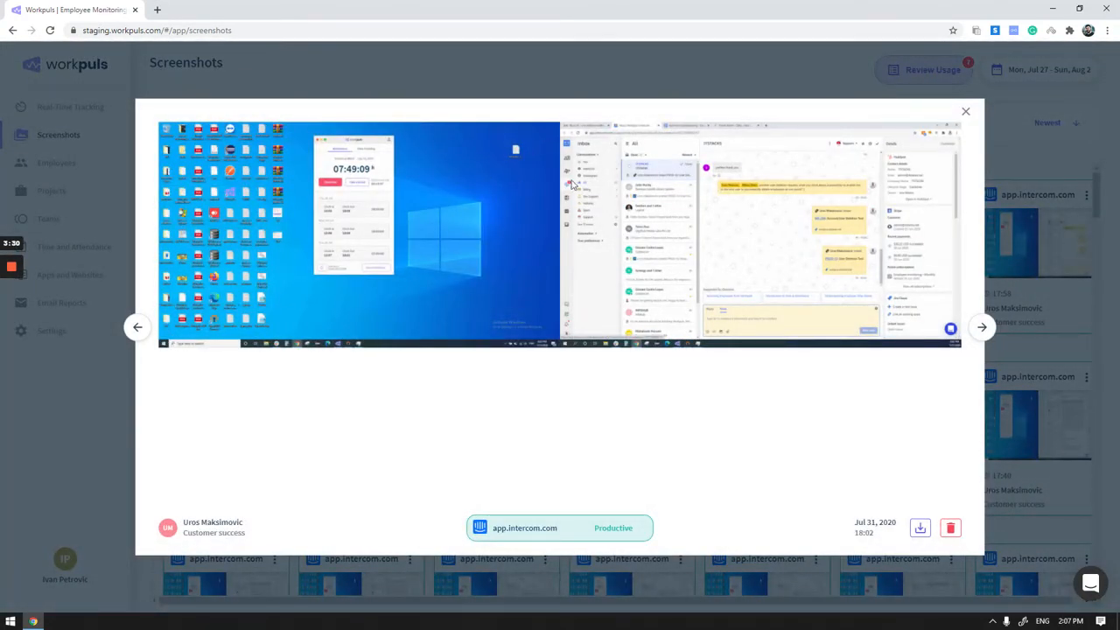
left_click(797, 86)
scroll(625, 232, "down", 3)
scroll(594, 314, "up", 3)
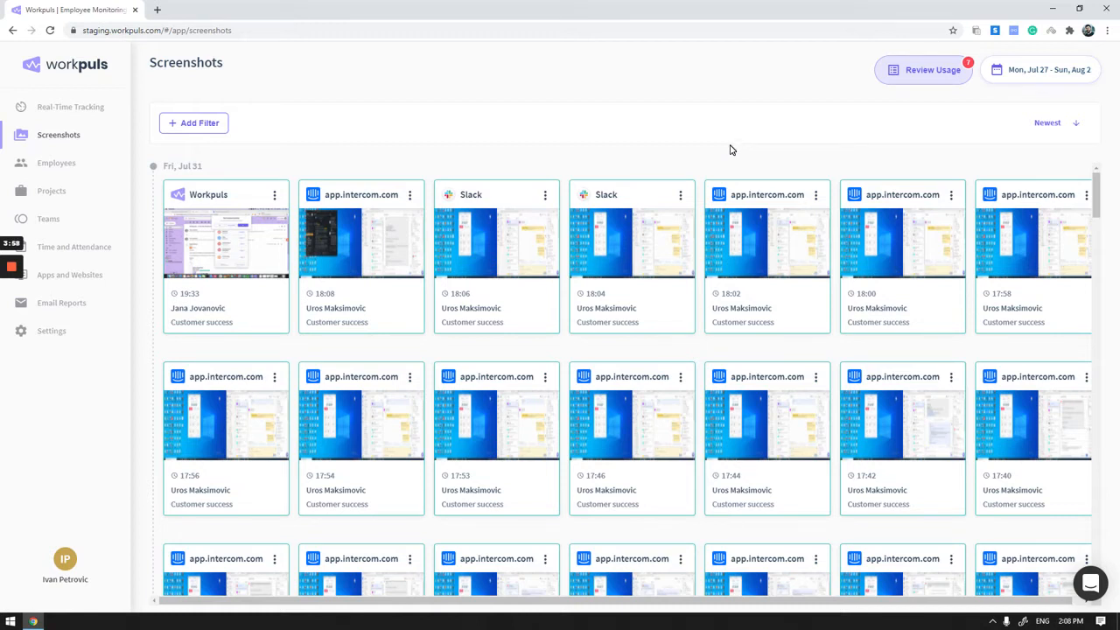
- View the available filter types for the screenshots and close the list without adding a filter
left_click(189, 124)
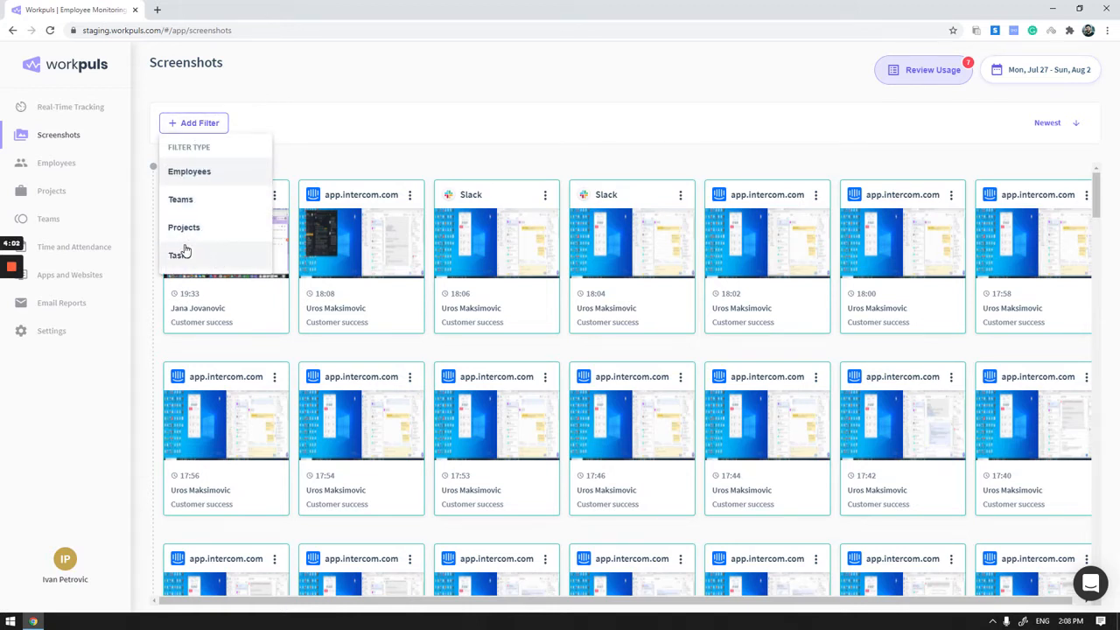
left_click(520, 133)
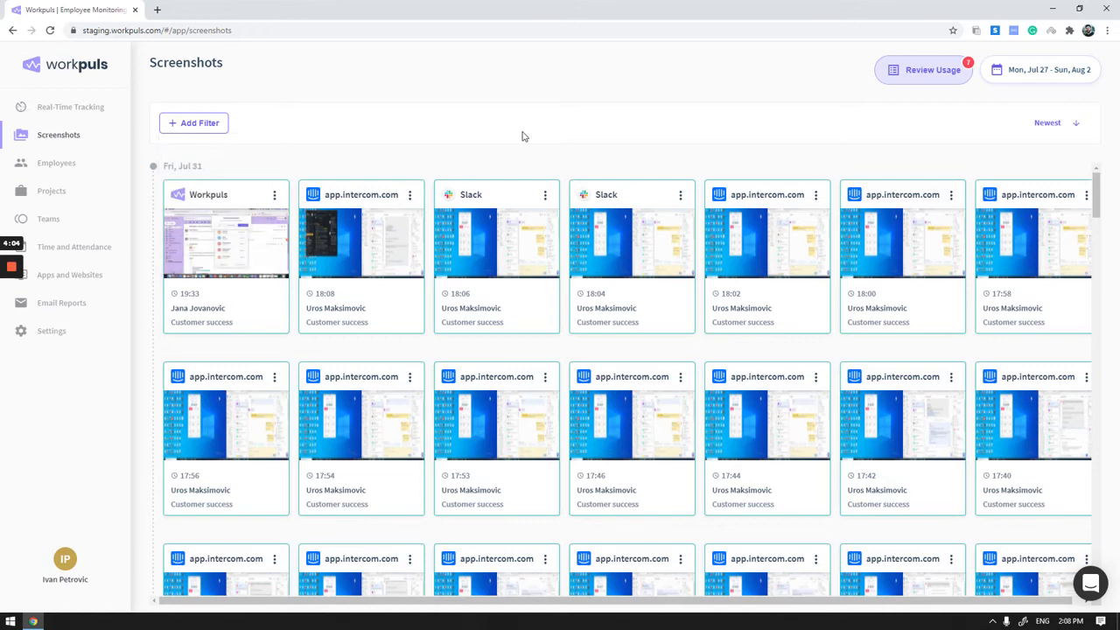
scroll(623, 293, "down", 1)
scroll(623, 293, "up", 2)
mouse_move(11, 293)
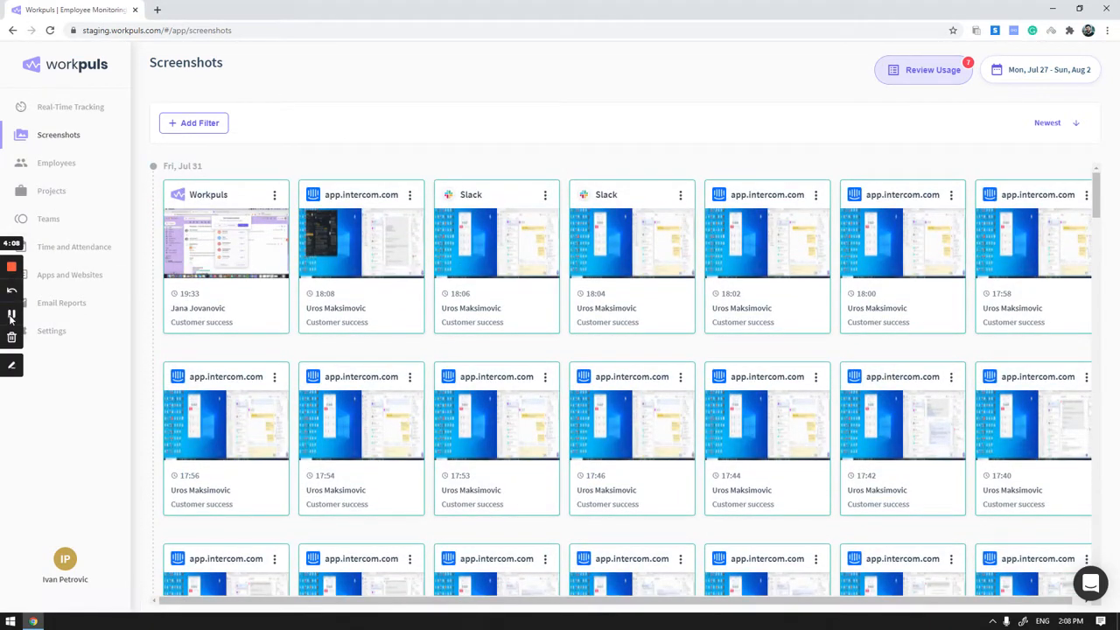
left_click(13, 317)
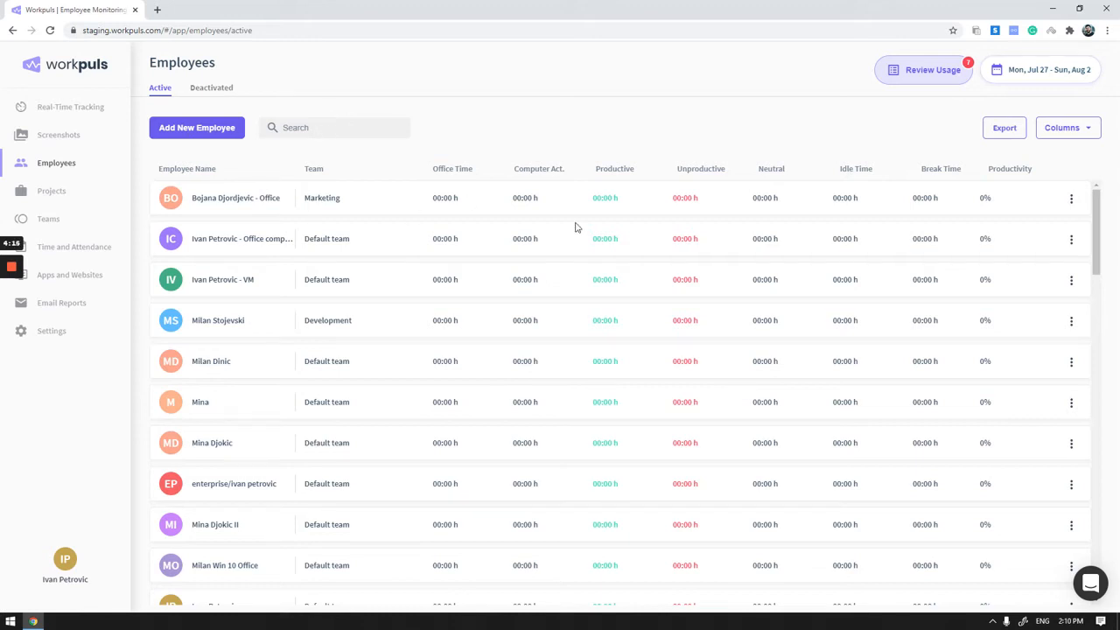
- Look over the Employees list, and view the new-employee installation options for company computers before closing them
scroll(613, 245, "down", 3)
scroll(655, 267, "up", 3)
left_click(214, 128)
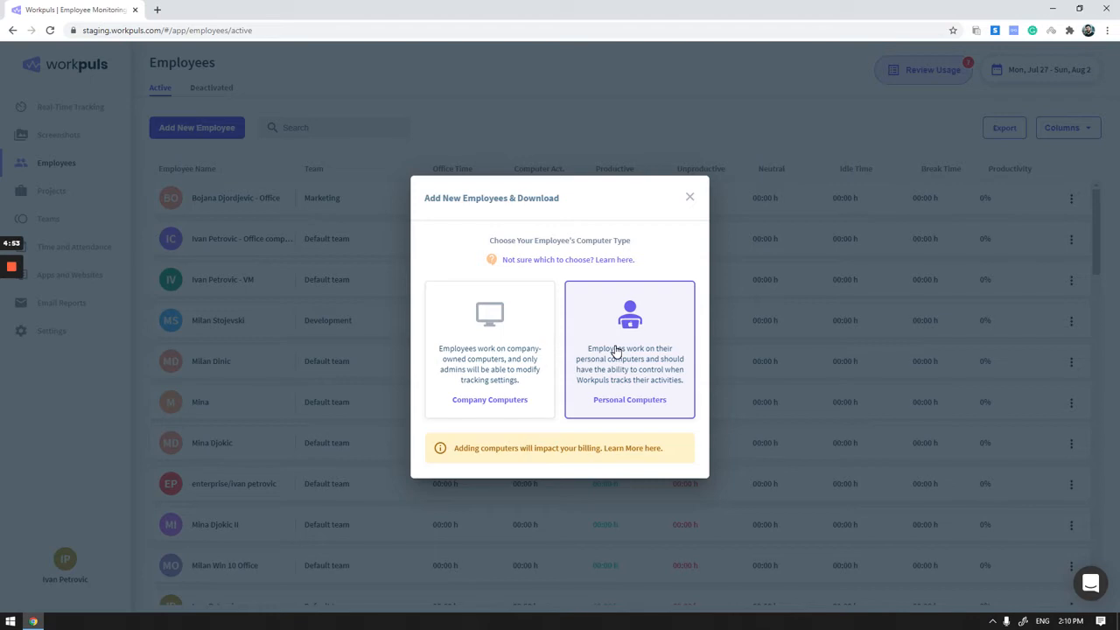
left_click(499, 334)
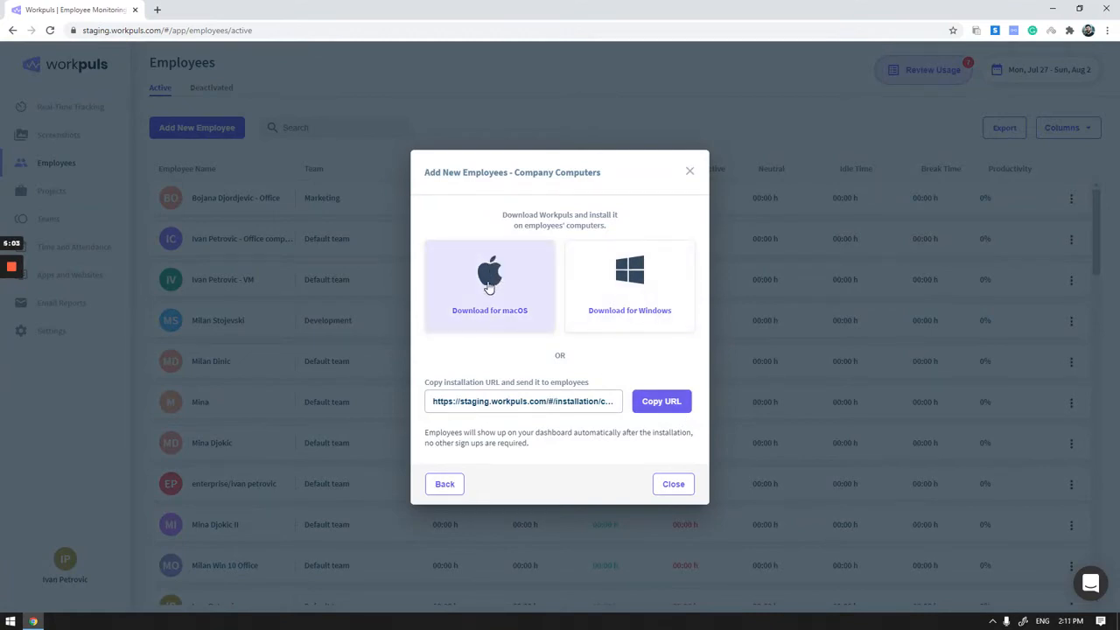
left_click(691, 174)
- View the new-employee invitation form for personal computers and close it without sending any invitations
left_click(201, 129)
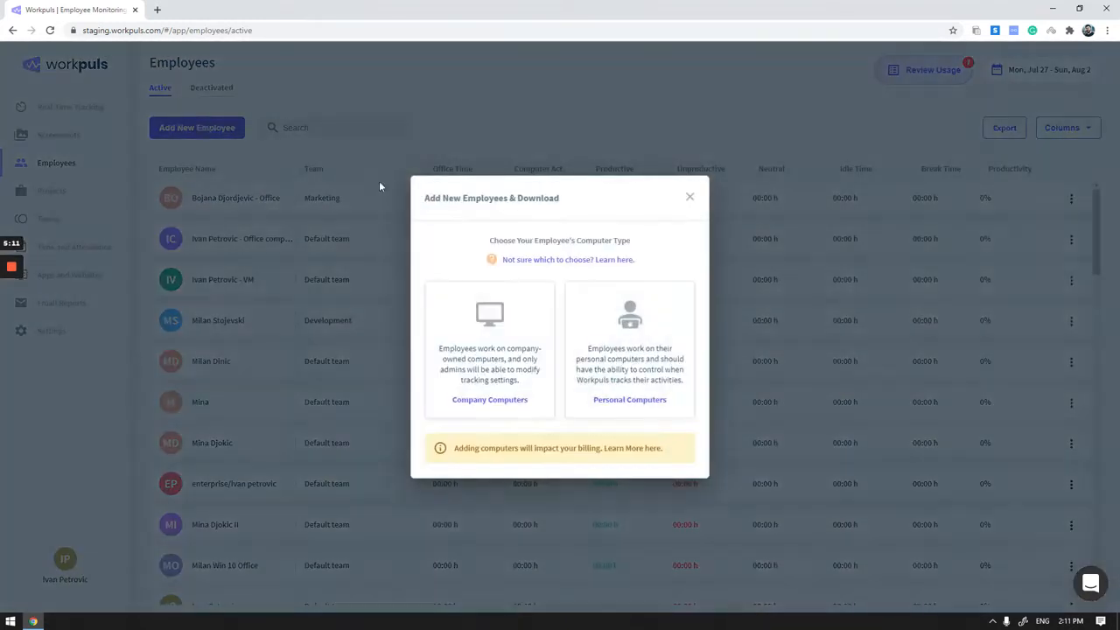
left_click(644, 338)
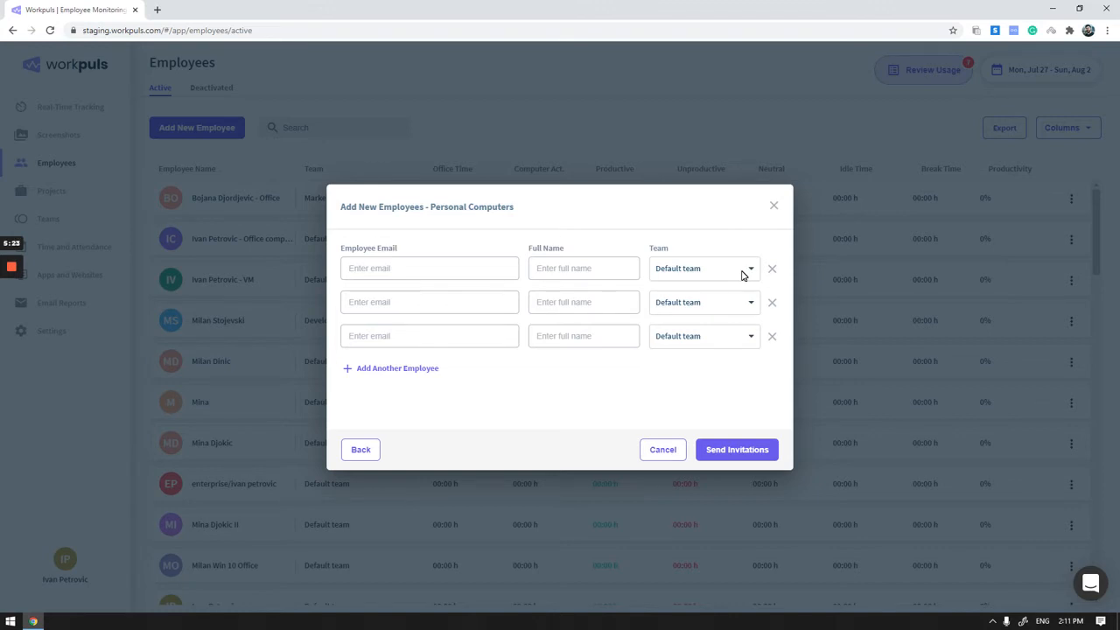
left_click(772, 208)
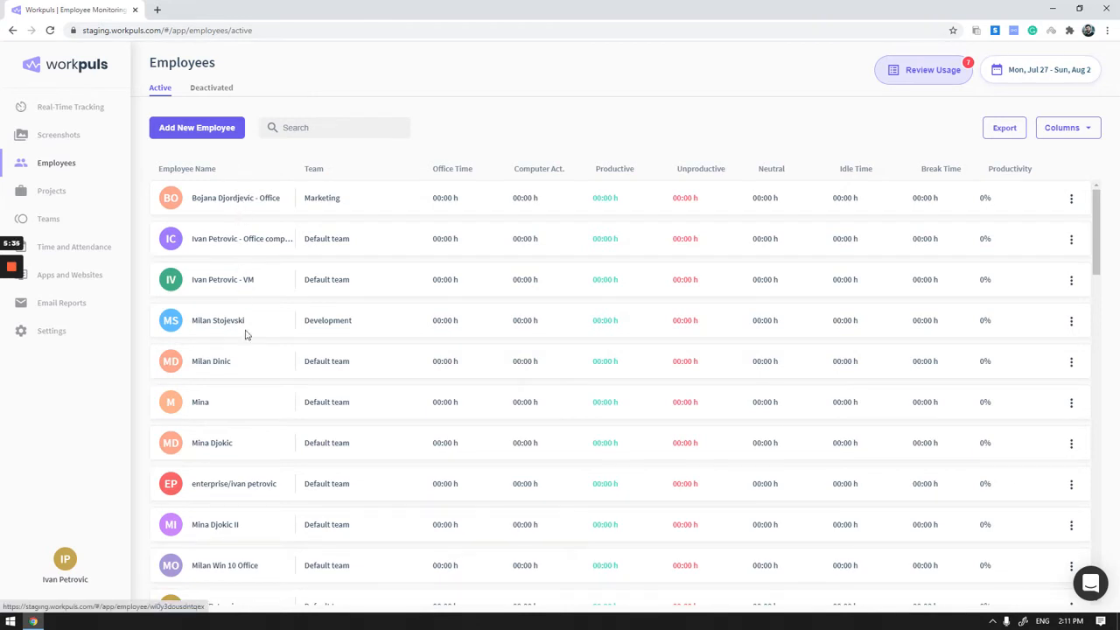
- Open the profile of the Default team employee with 43:37 h of office time
scroll(245, 332, "down", 3)
scroll(271, 446, "down", 2)
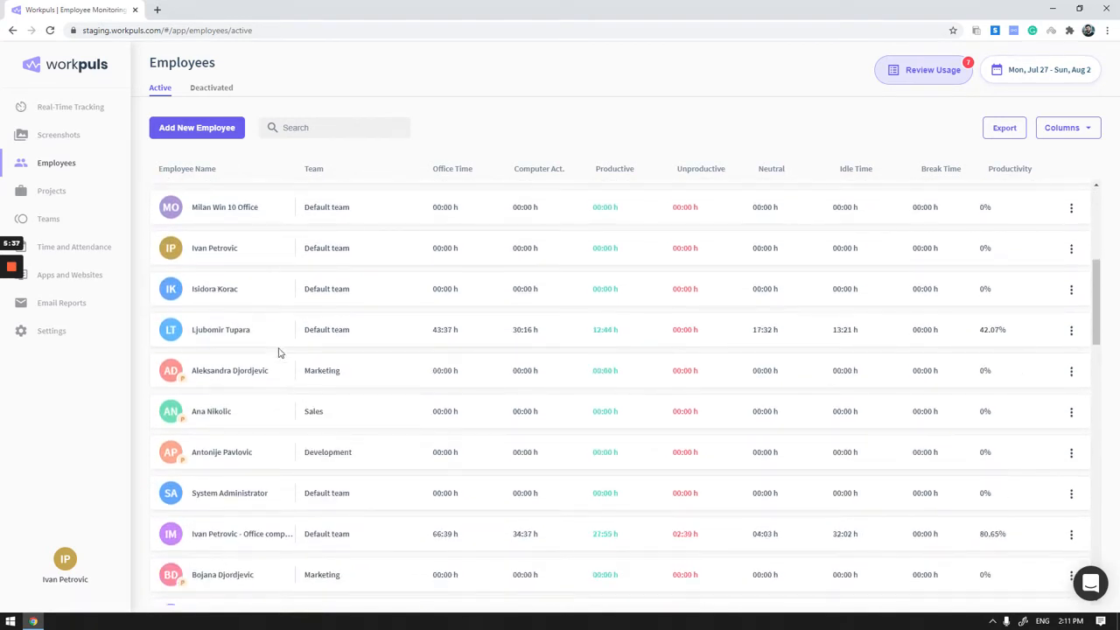
left_click(225, 330)
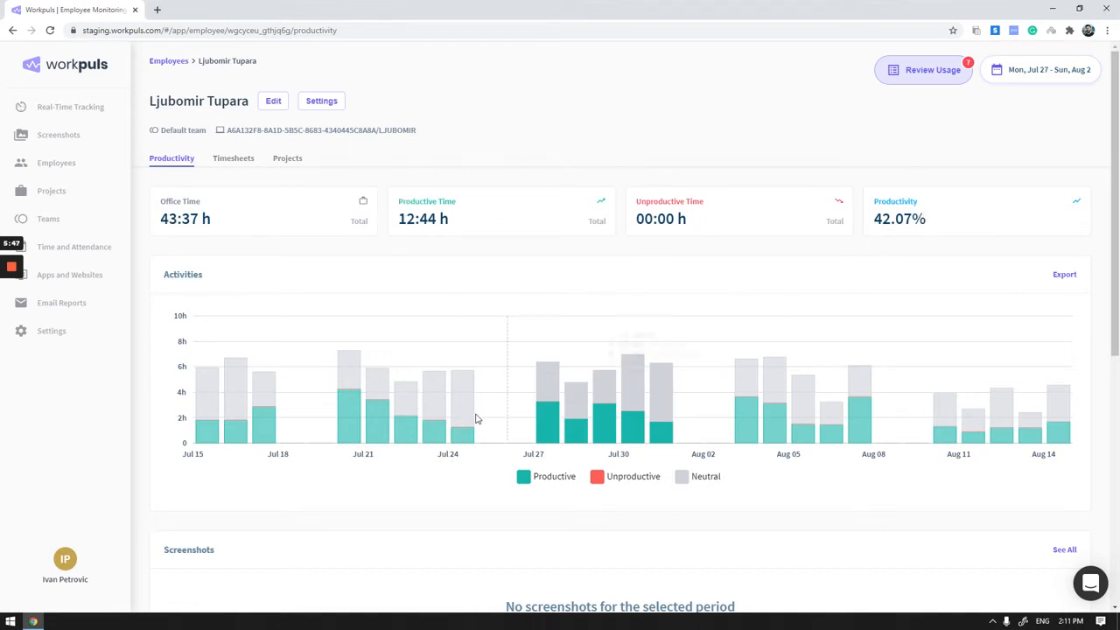
left_click(12, 316)
left_click(12, 316)
- Examine the employee's activities, screenshots and top apps and websites chart, and open the employee's timesheets
scroll(681, 482, "down", 1)
scroll(672, 431, "down", 1)
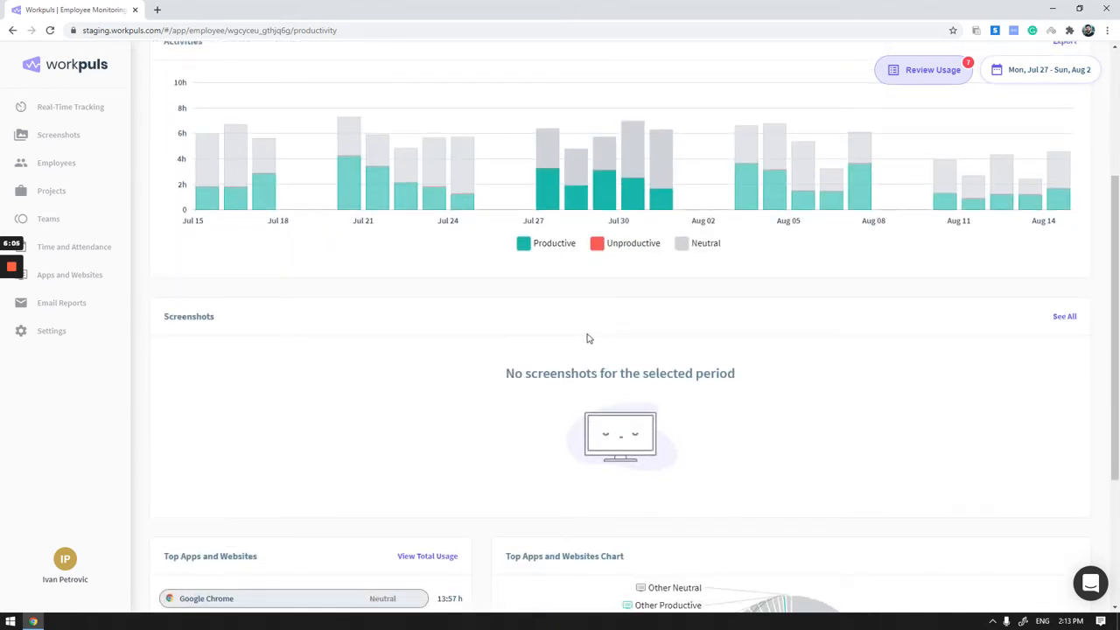
scroll(625, 334, "down", 2)
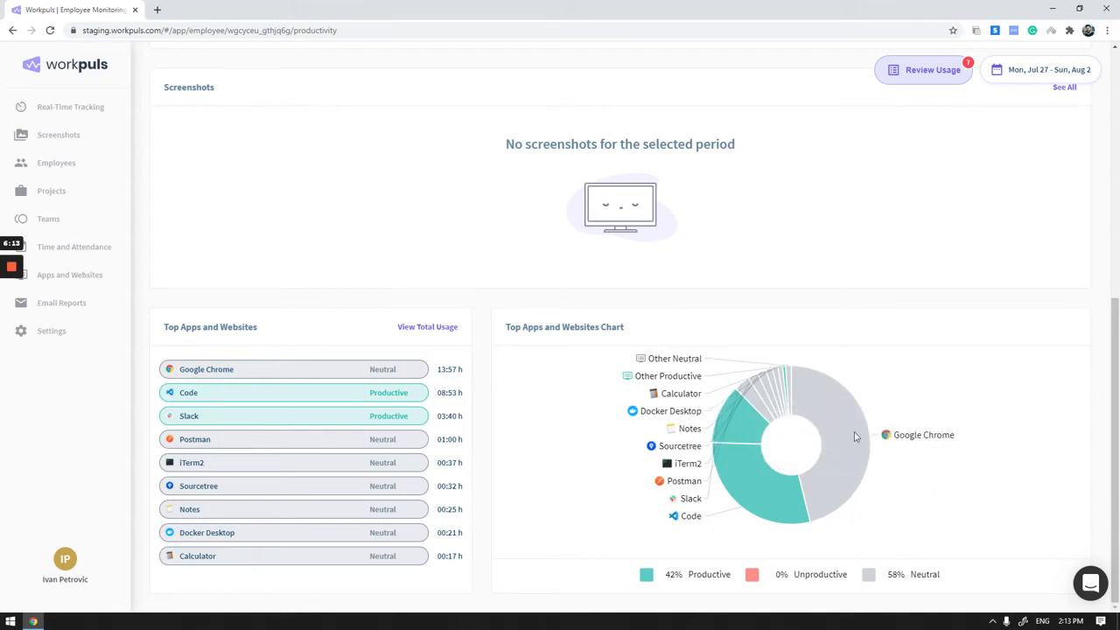
scroll(715, 433, "up", 2)
scroll(718, 442, "up", 3)
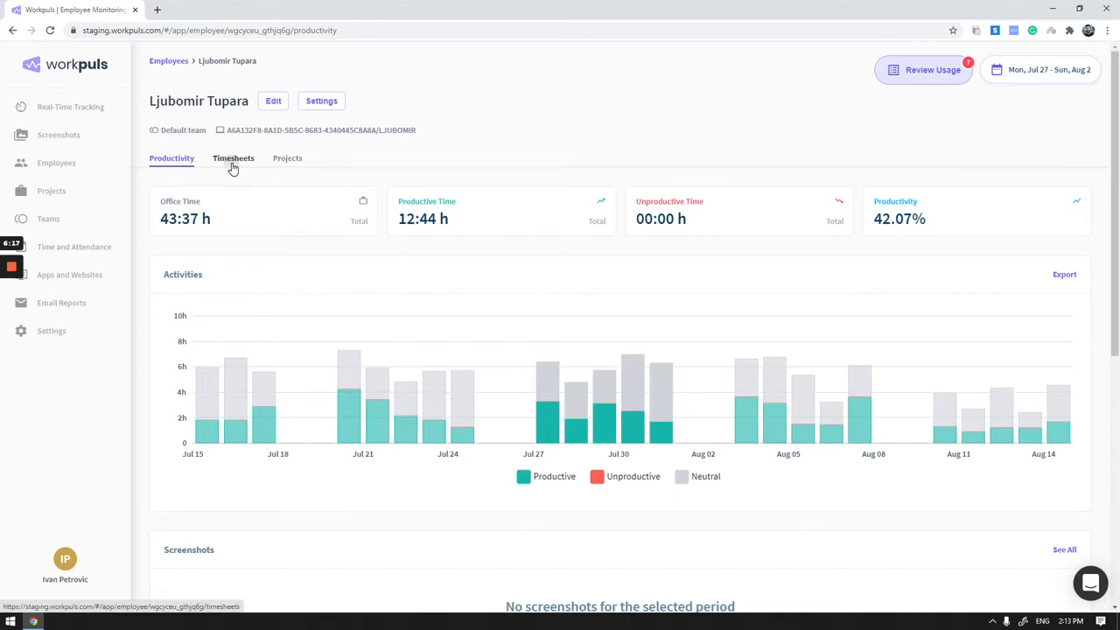
left_click(232, 164)
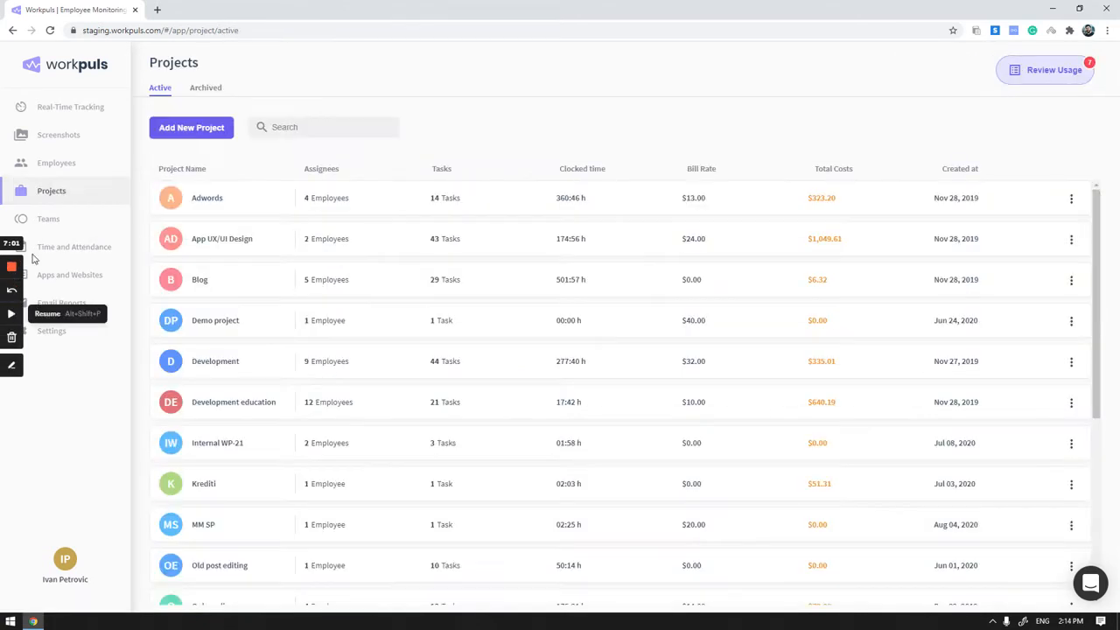
- Go to the active projects, view the blank new project form and close it without saving
left_click(52, 193)
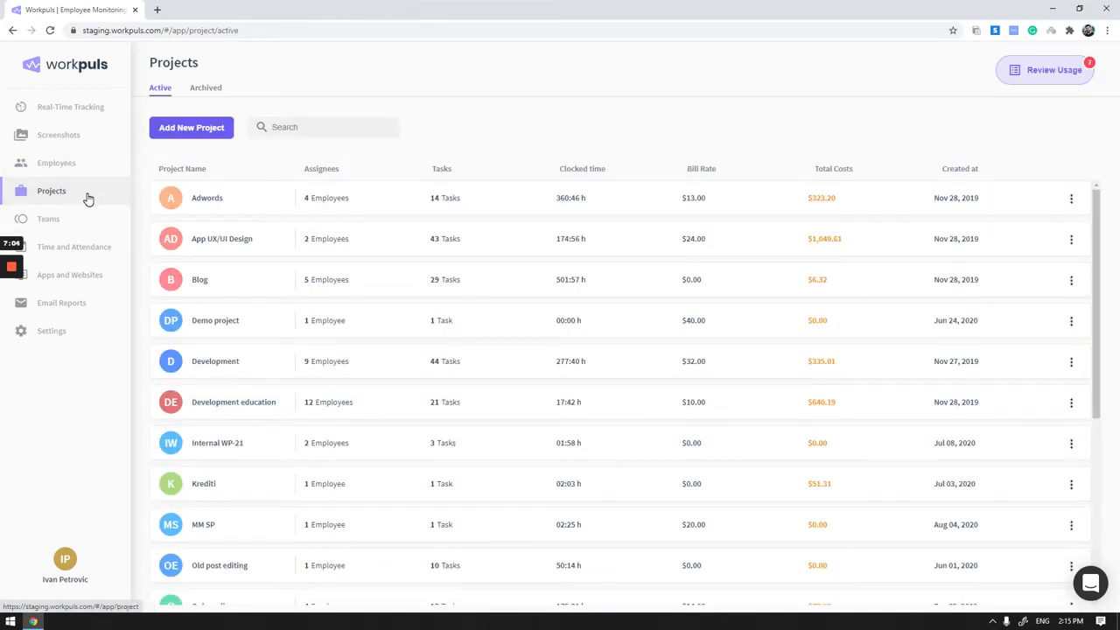
left_click(200, 130)
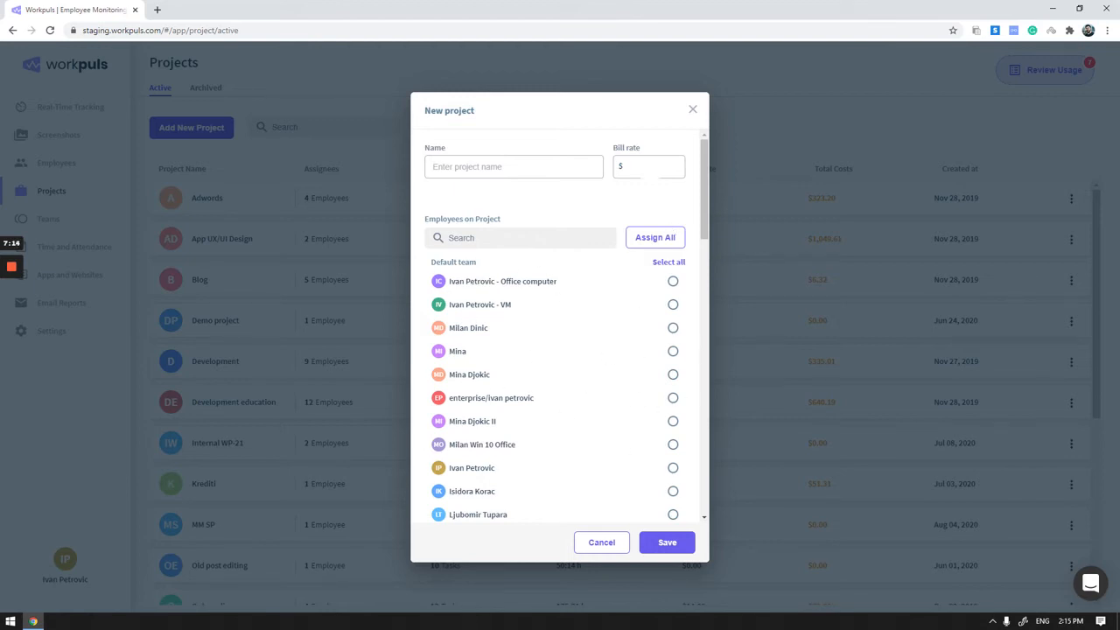
left_click(693, 110)
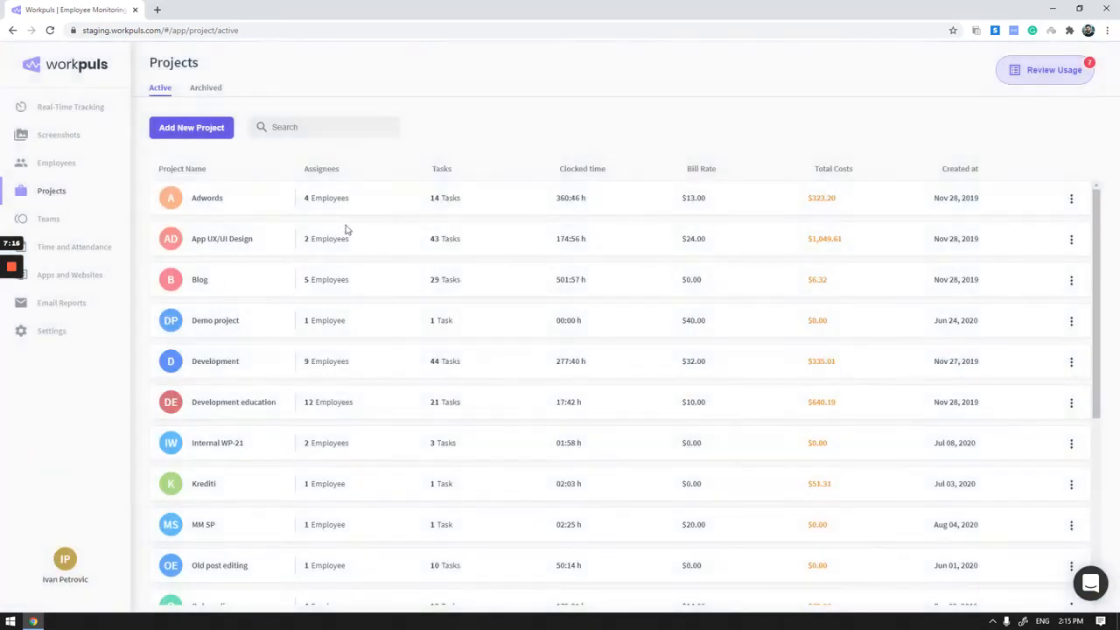
- Open the Adwords project to view its task board
left_click(215, 200)
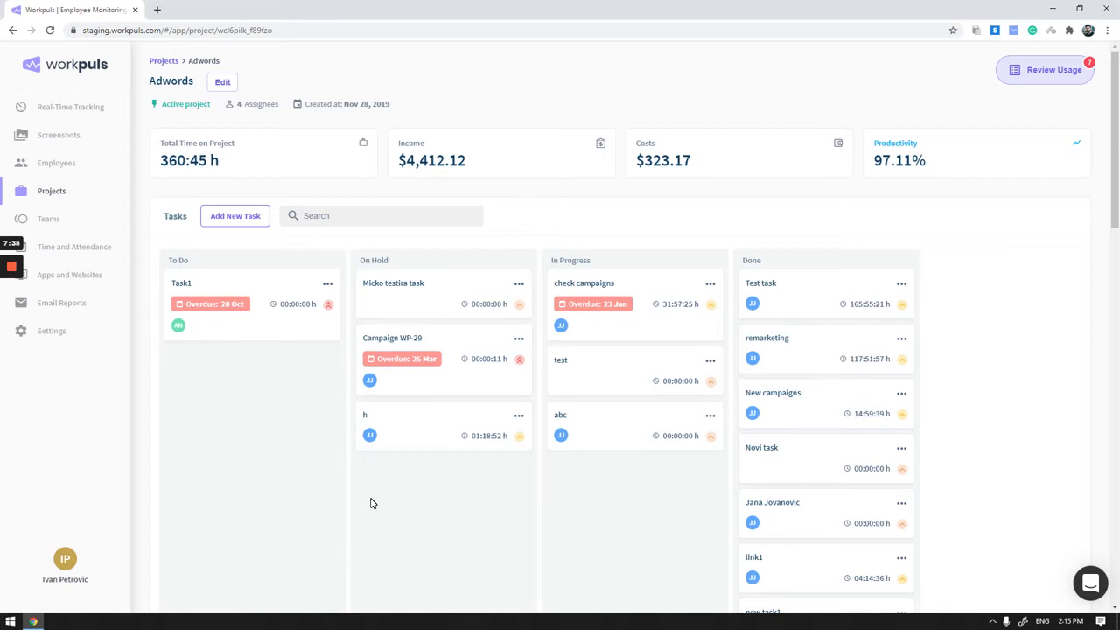
scroll(455, 300, "down", 1)
scroll(506, 323, "up", 1)
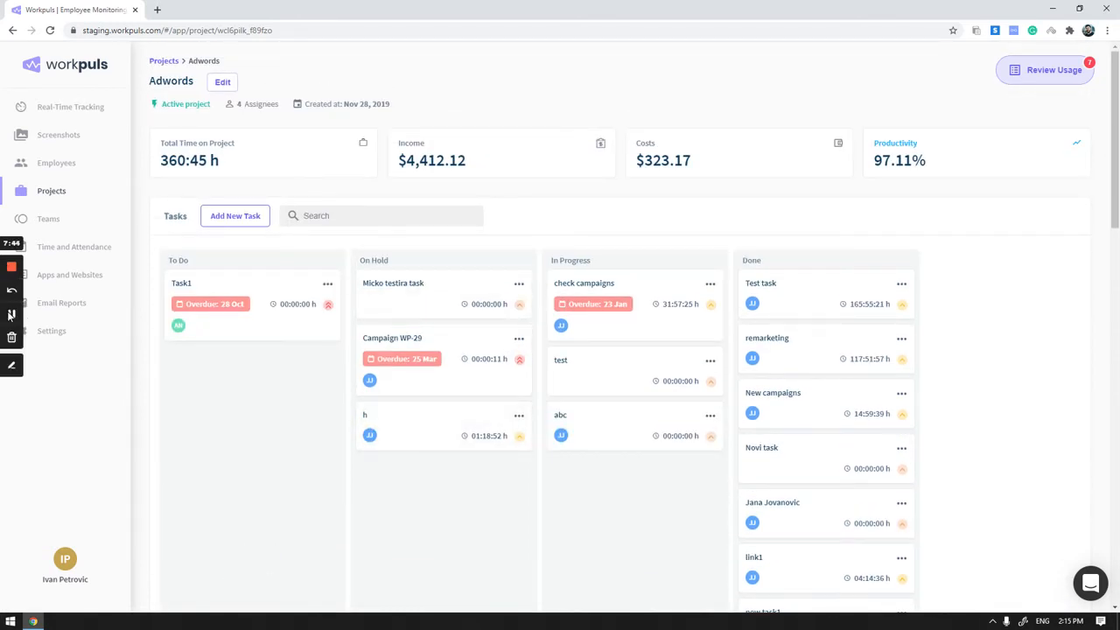
left_click(11, 315)
left_click(11, 315)
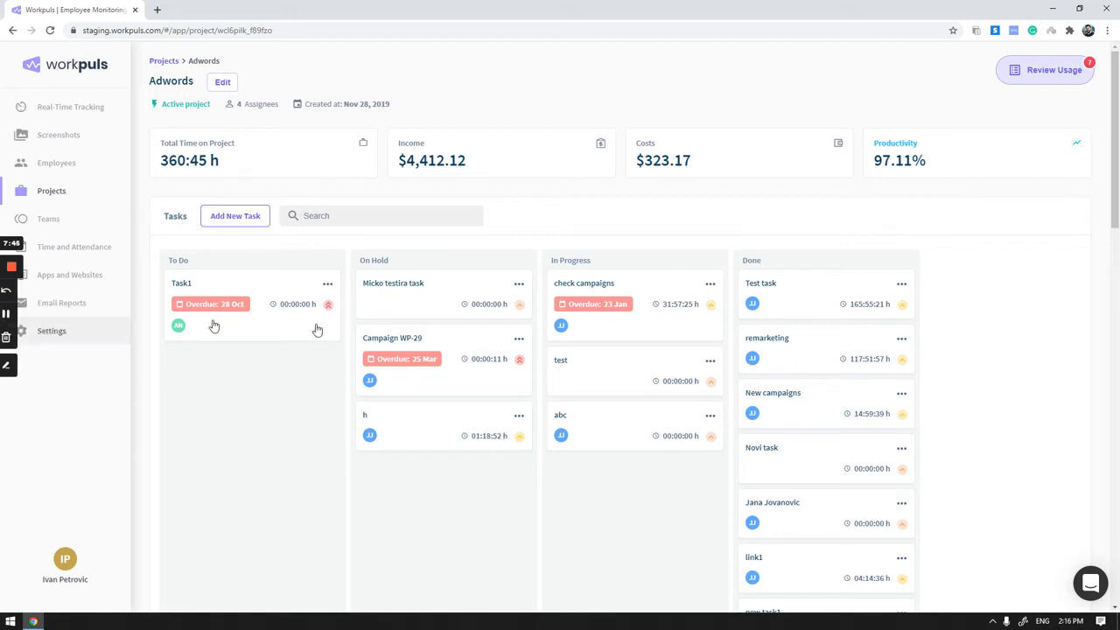
mouse_move(801, 472)
left_mouse_down()
mouse_move(583, 533)
mouse_move(810, 437)
mouse_move(805, 464)
left_mouse_up()
- Open the new task form, view its status, priority, description and employee assignment fields, and cancel without saving
left_click(243, 215)
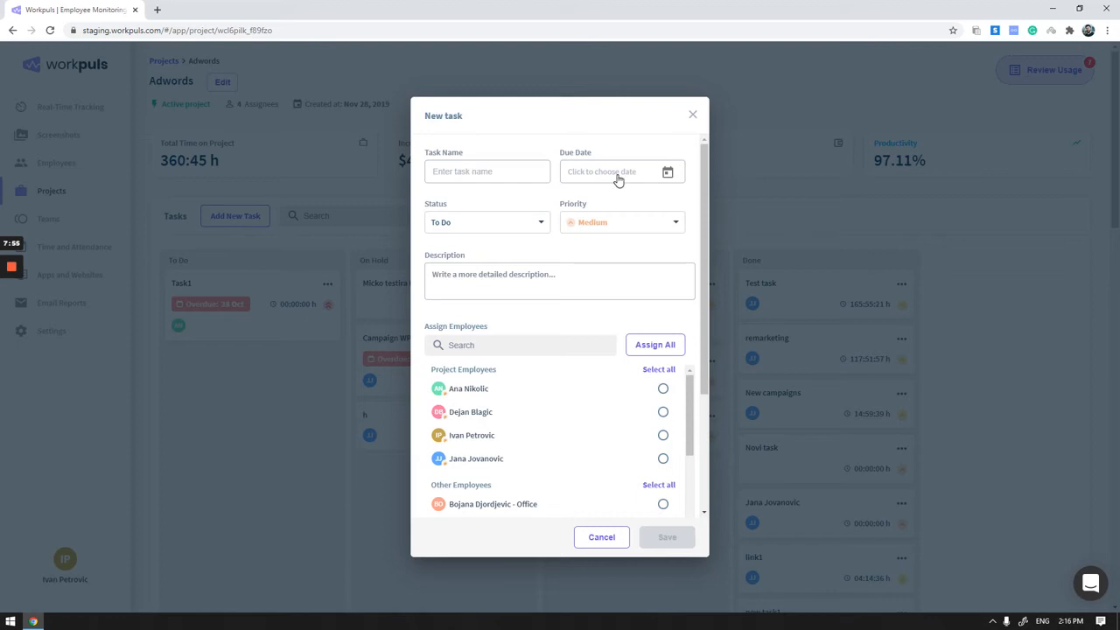
left_click(515, 228)
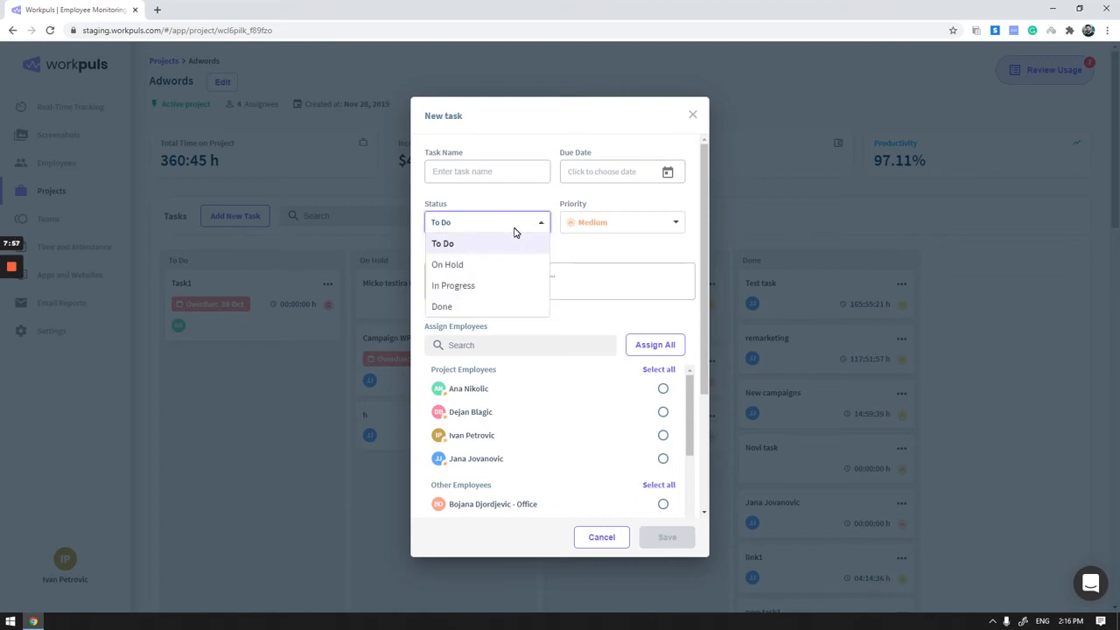
left_click(672, 225)
left_click(515, 282)
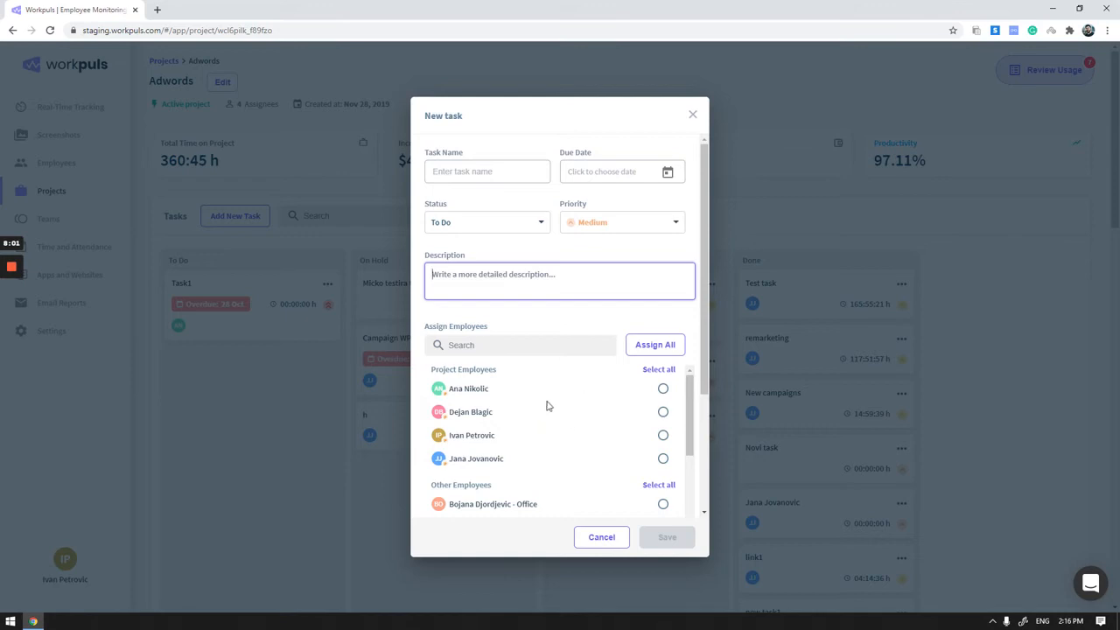
scroll(538, 405, "down", 1)
scroll(538, 405, "up", 1)
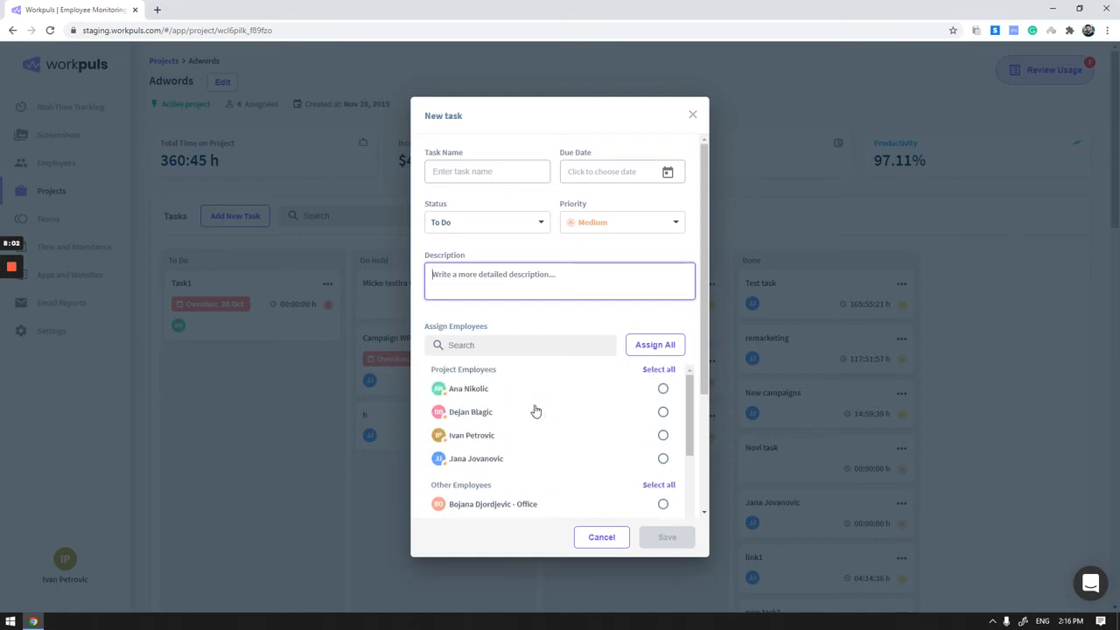
left_click(602, 545)
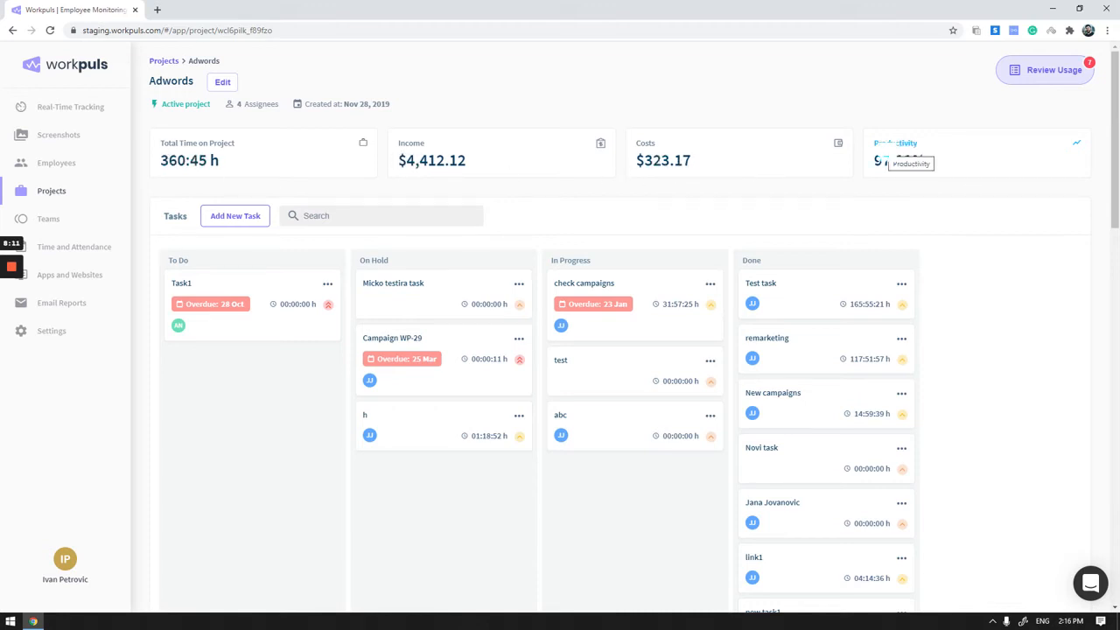
mouse_move(16, 269)
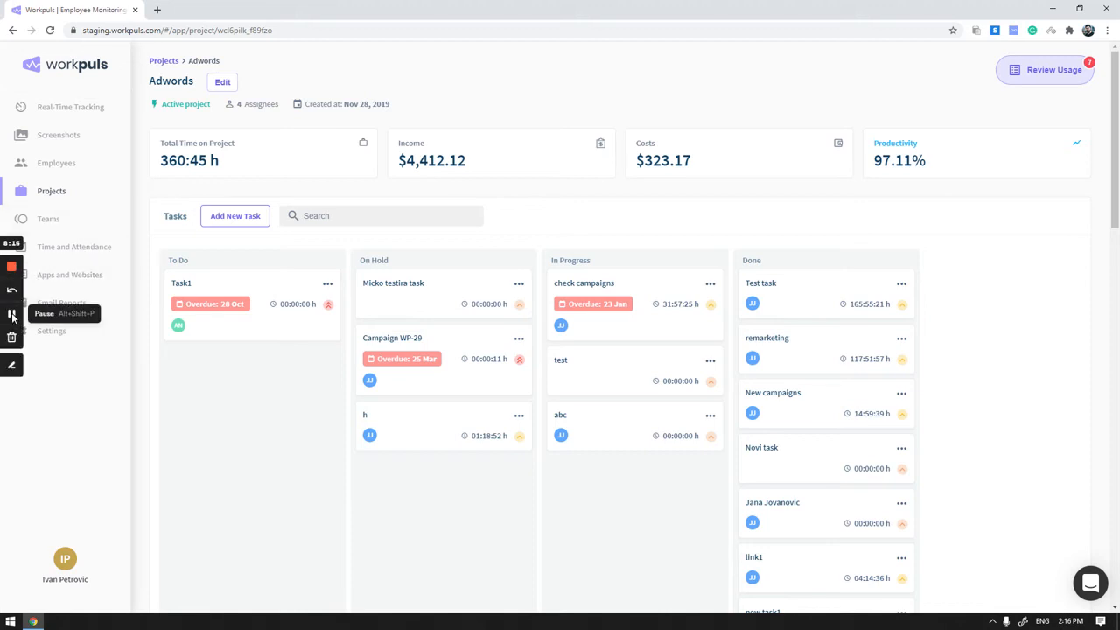
left_click(13, 317)
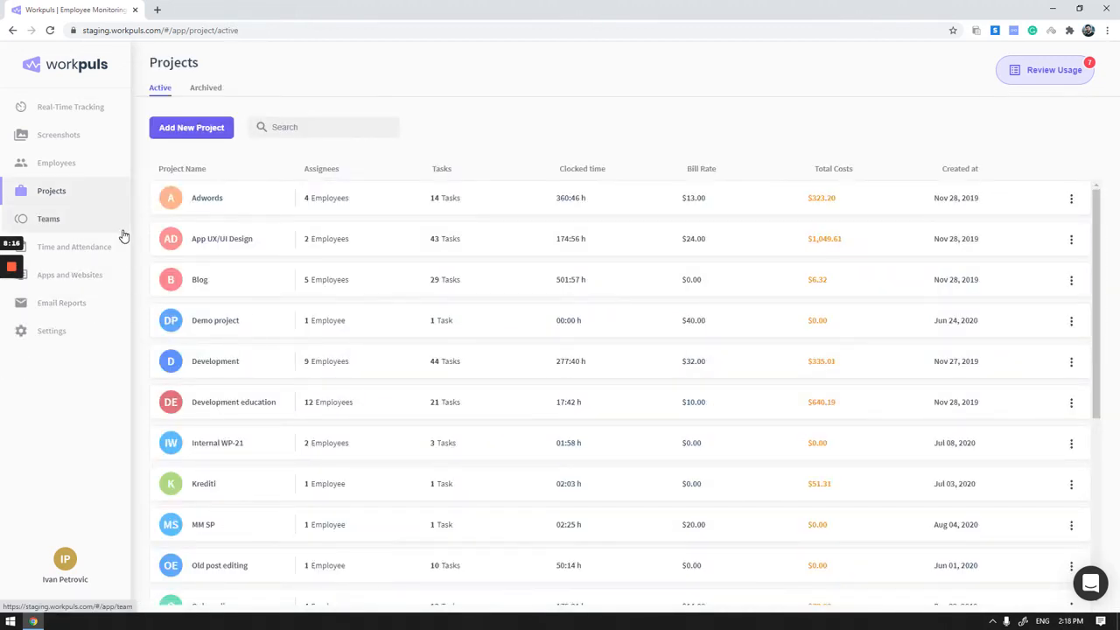
- Go to the teams list, view the blank new team form and cancel it without saving
left_click(71, 222)
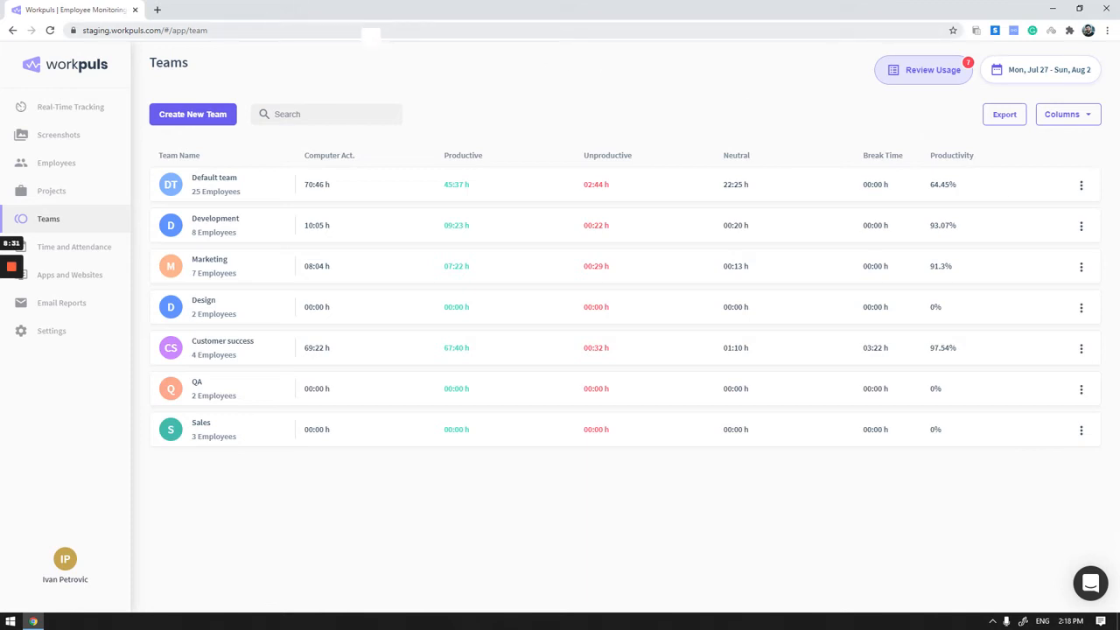
left_click(194, 115)
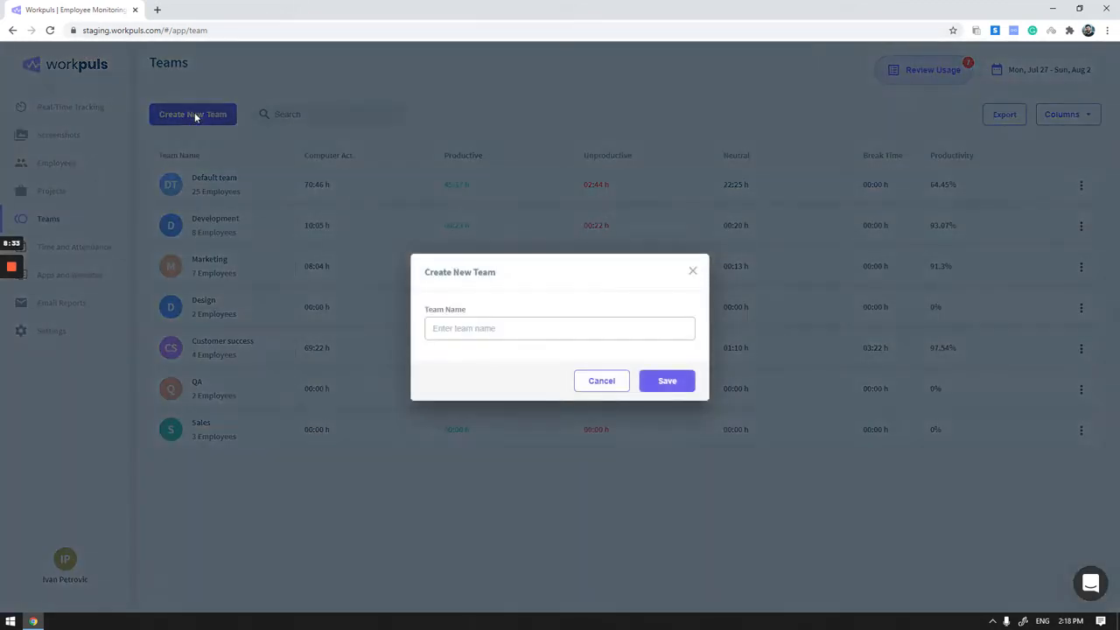
left_click(616, 388)
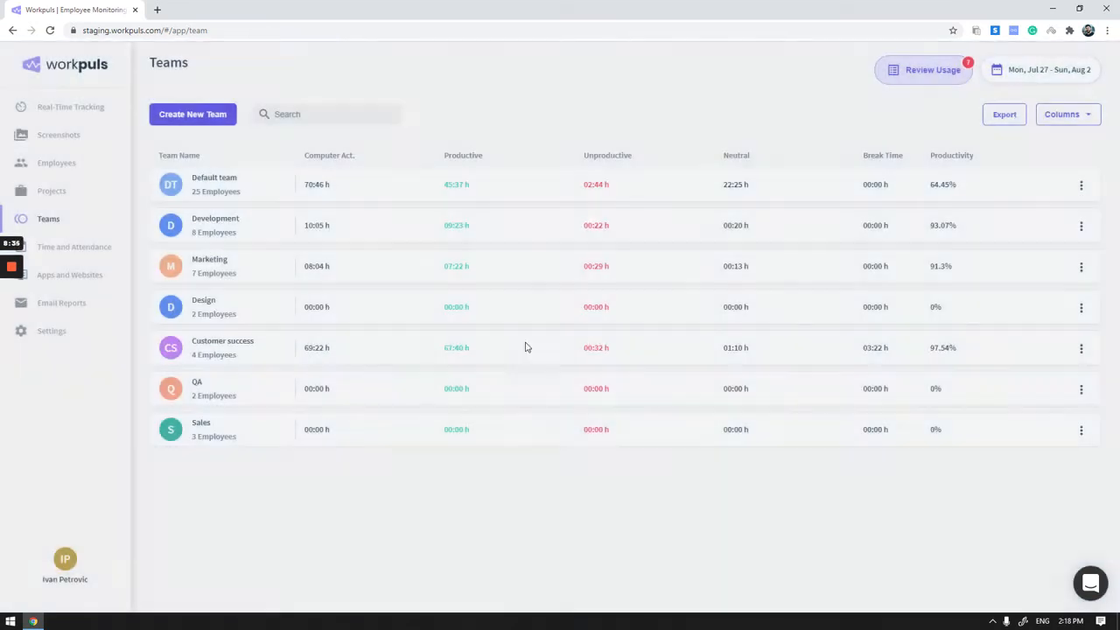
- Open the Development team and examine its employees, activities graph, screenshots, and top apps and websites chart
left_click(234, 224)
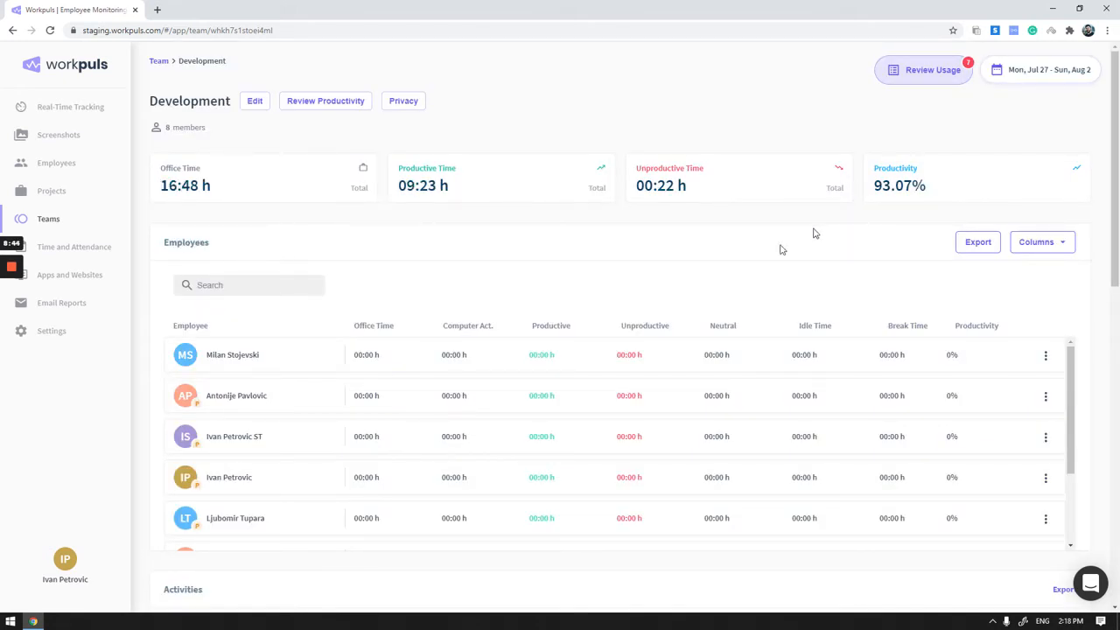
scroll(342, 350, "down", 5)
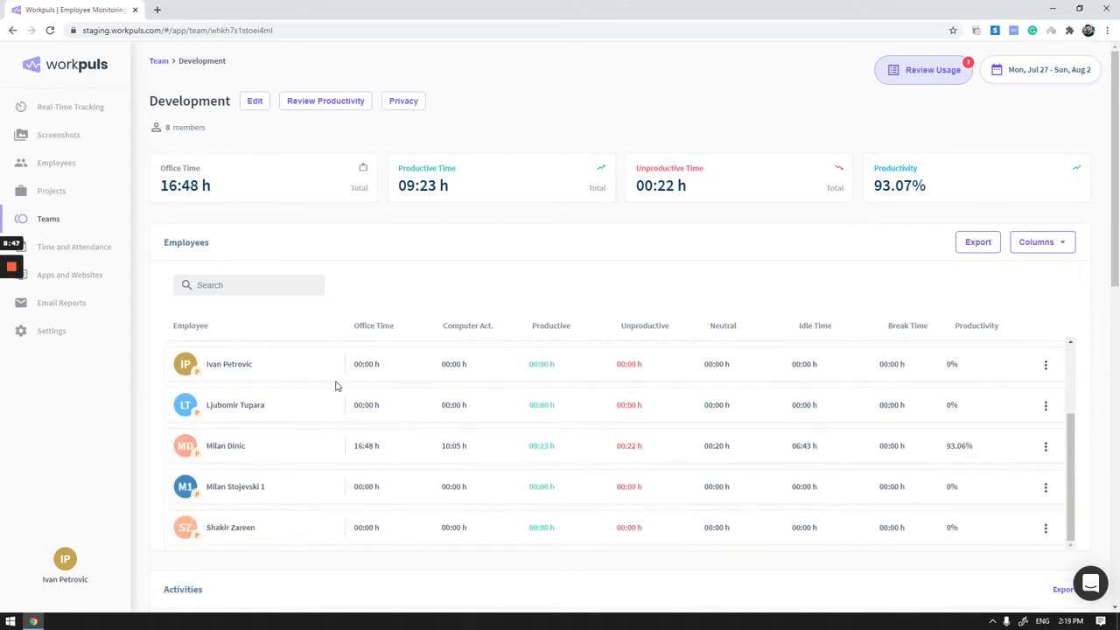
mouse_move(195, 438)
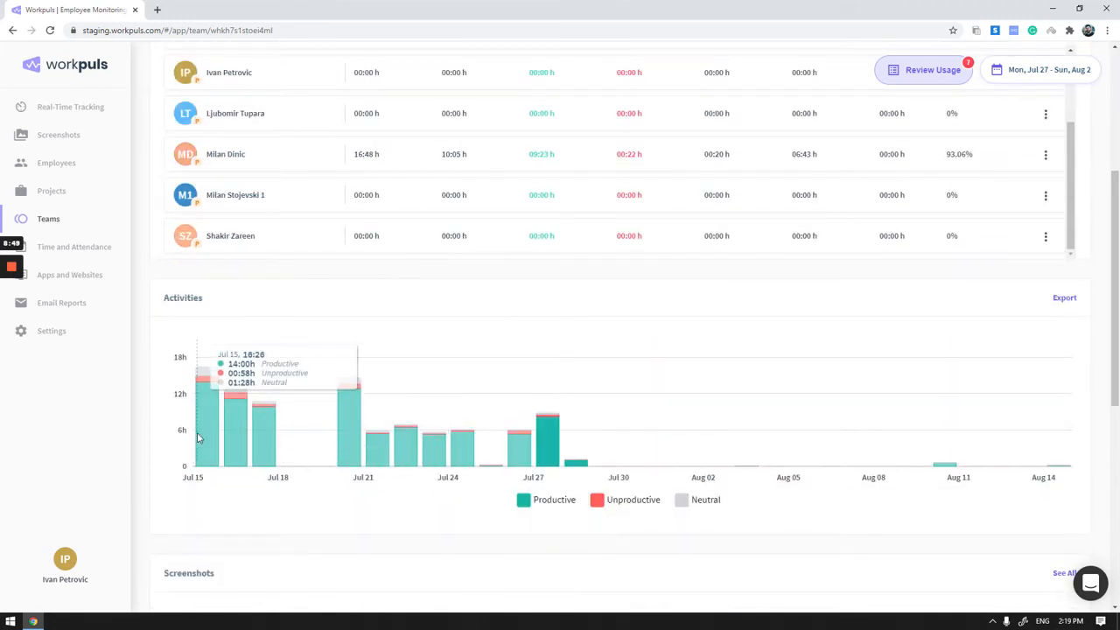
scroll(569, 455, "down", 2)
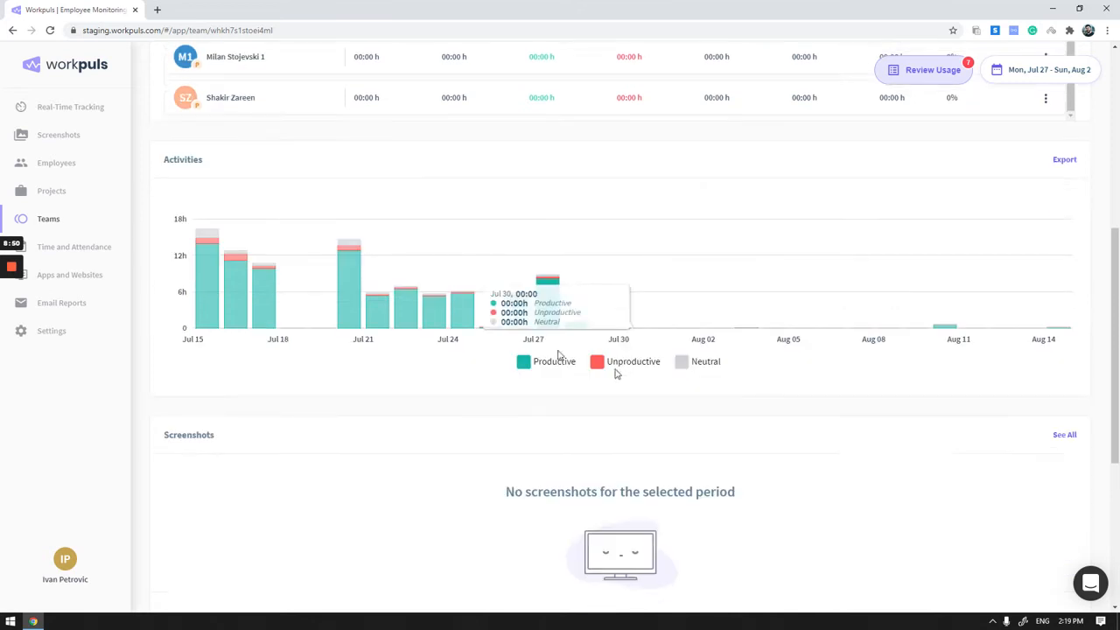
mouse_move(553, 296)
scroll(587, 333, "down", 1)
scroll(487, 337, "down", 2)
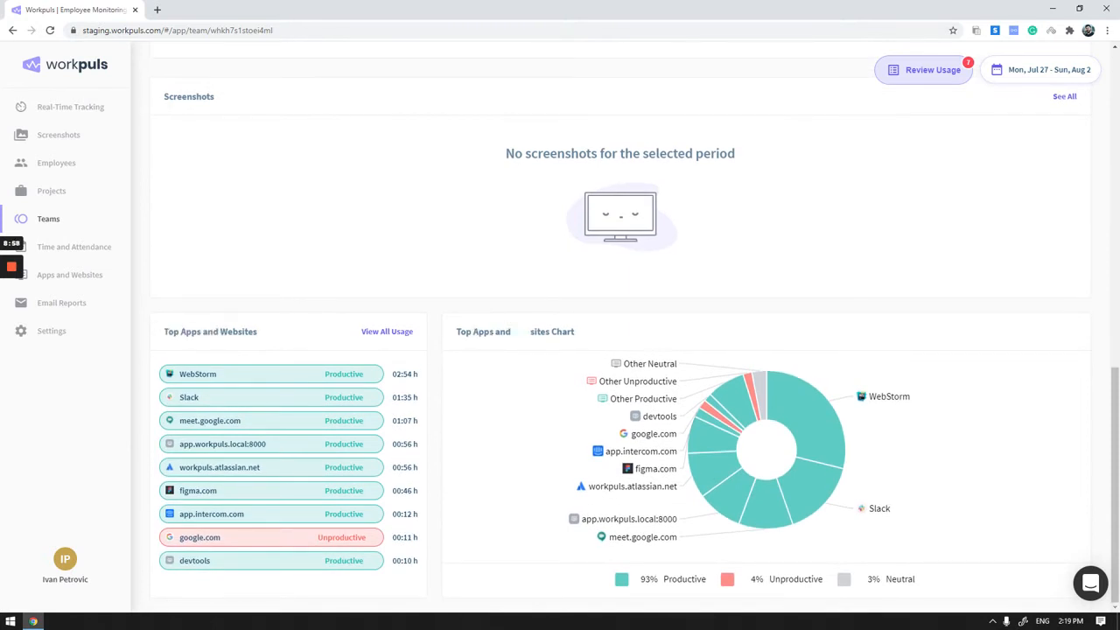
scroll(720, 318, "up", 6)
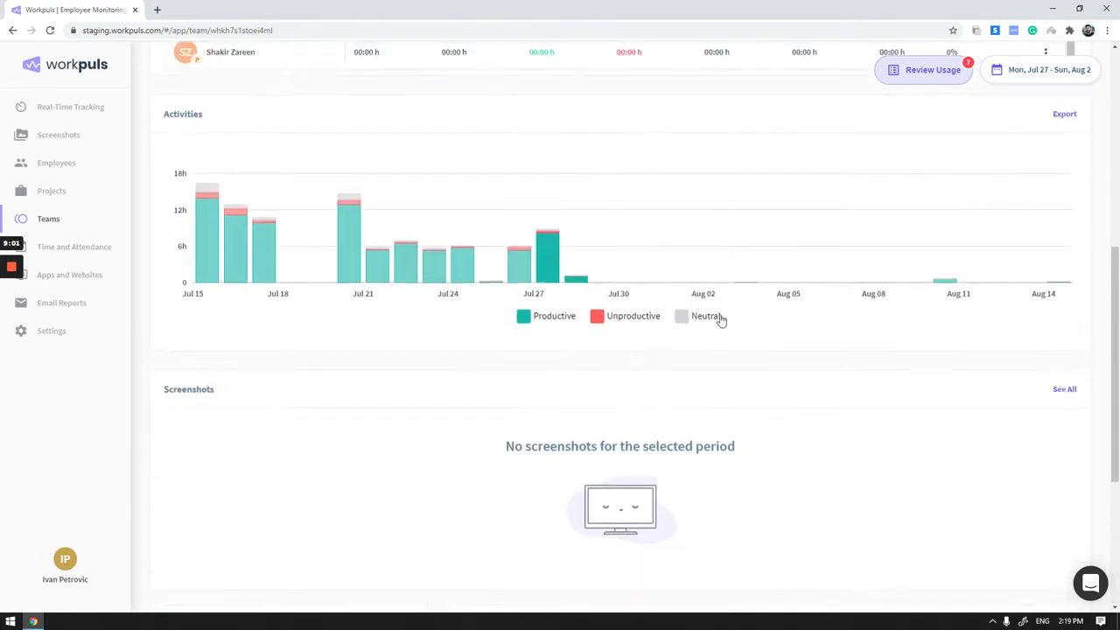
scroll(736, 348, "up", 3)
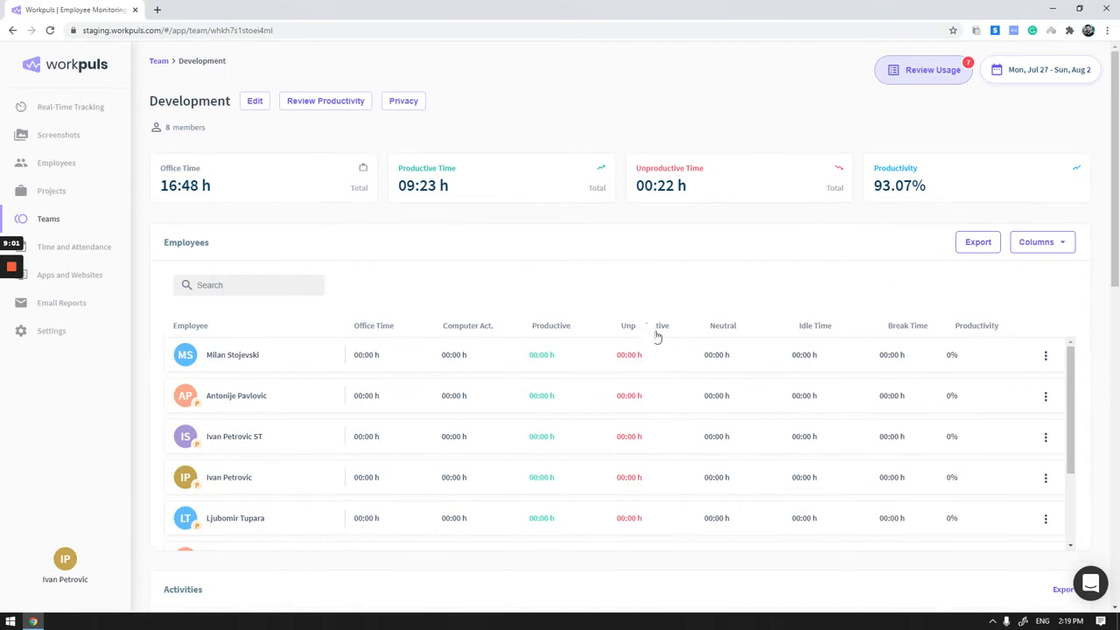
- View the Development team's productivity labels and privacy settings, closing each without changes
left_click(308, 103)
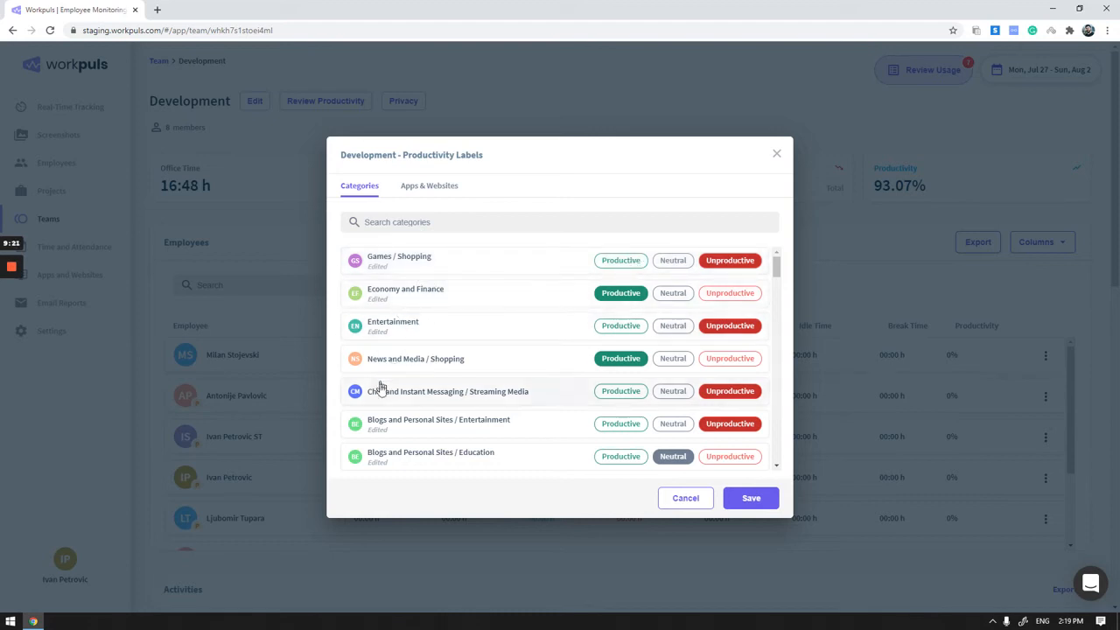
left_click(777, 158)
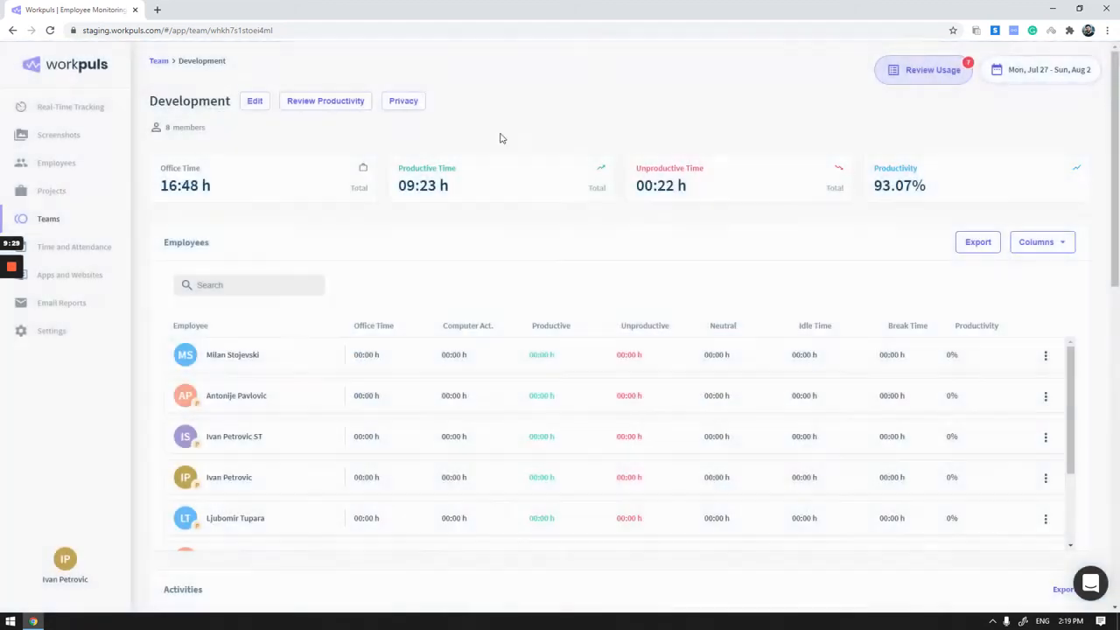
left_click(405, 102)
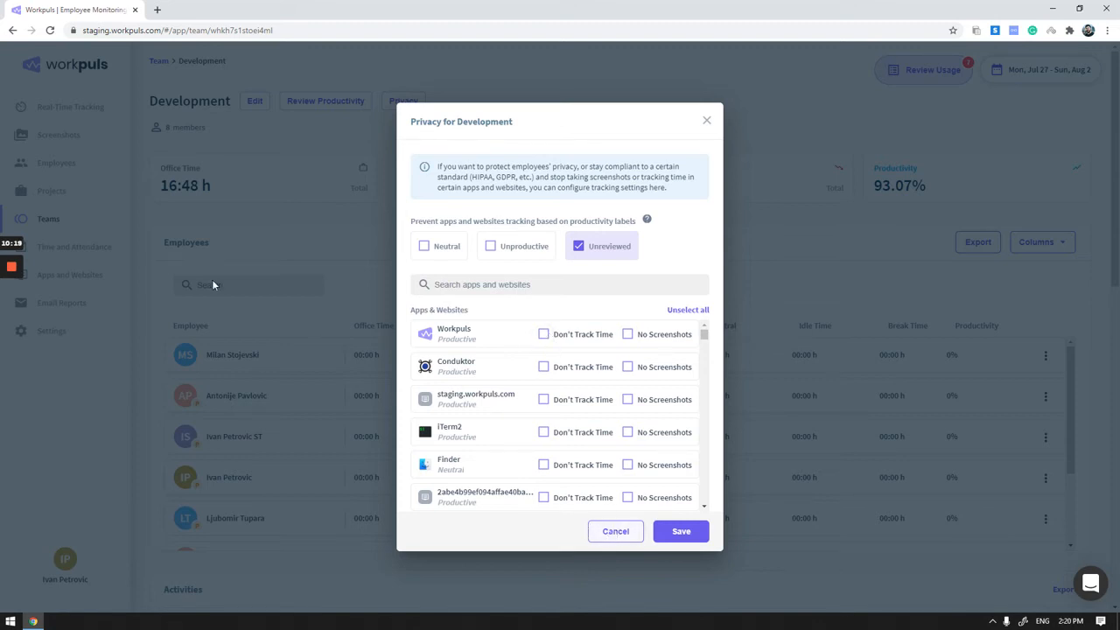
left_click(707, 121)
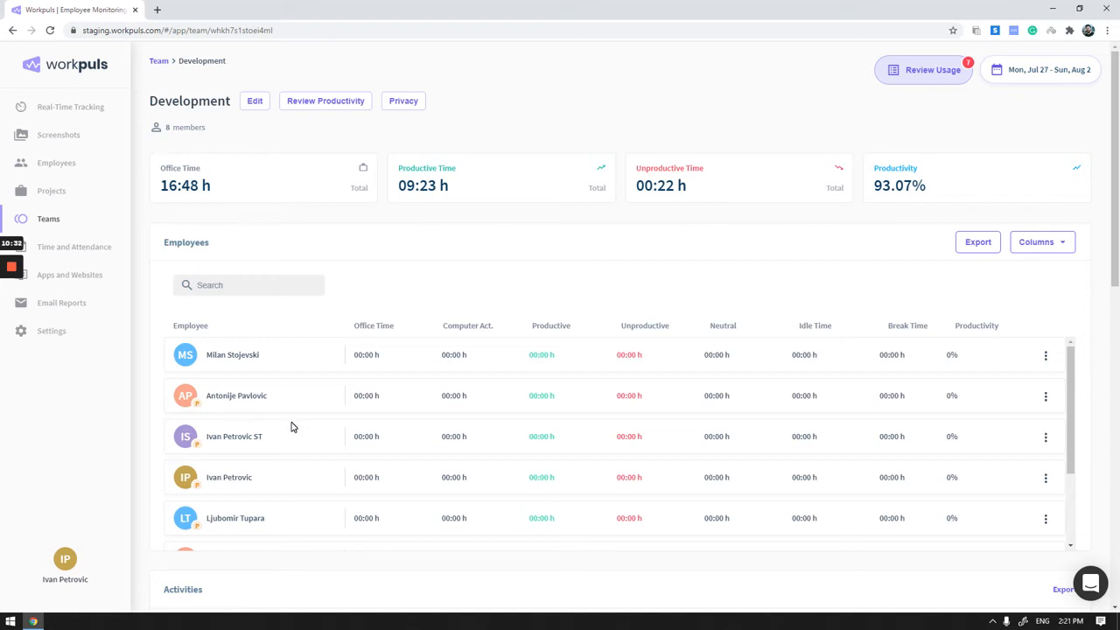
- Open the Time and Attendance report and look through the employees' shift records
mouse_move(14, 307)
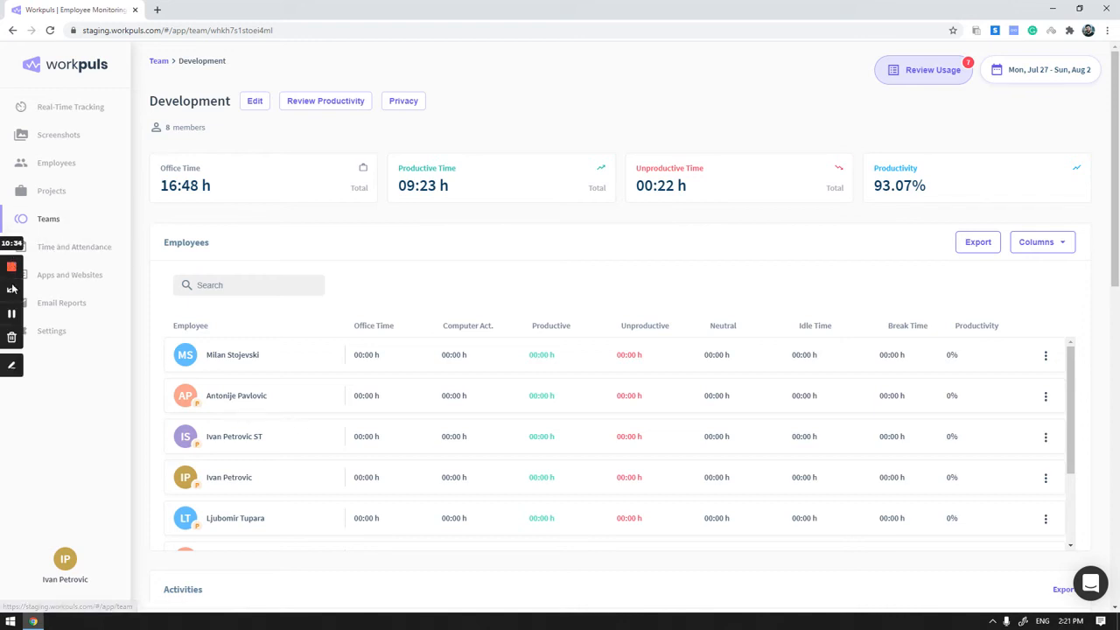
left_click(52, 220)
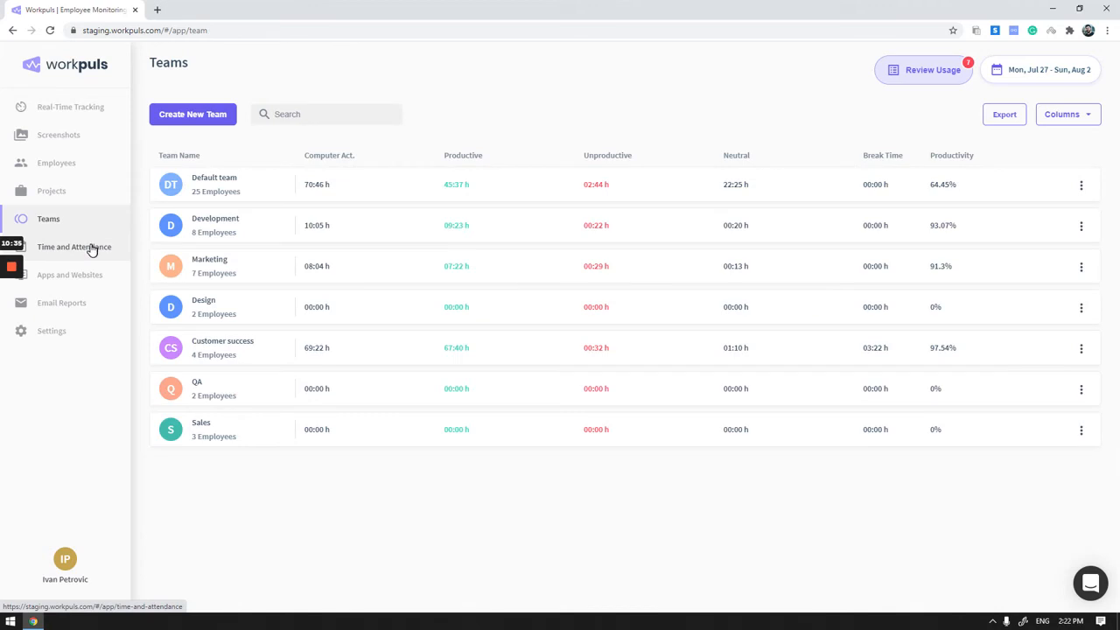
left_click(85, 254)
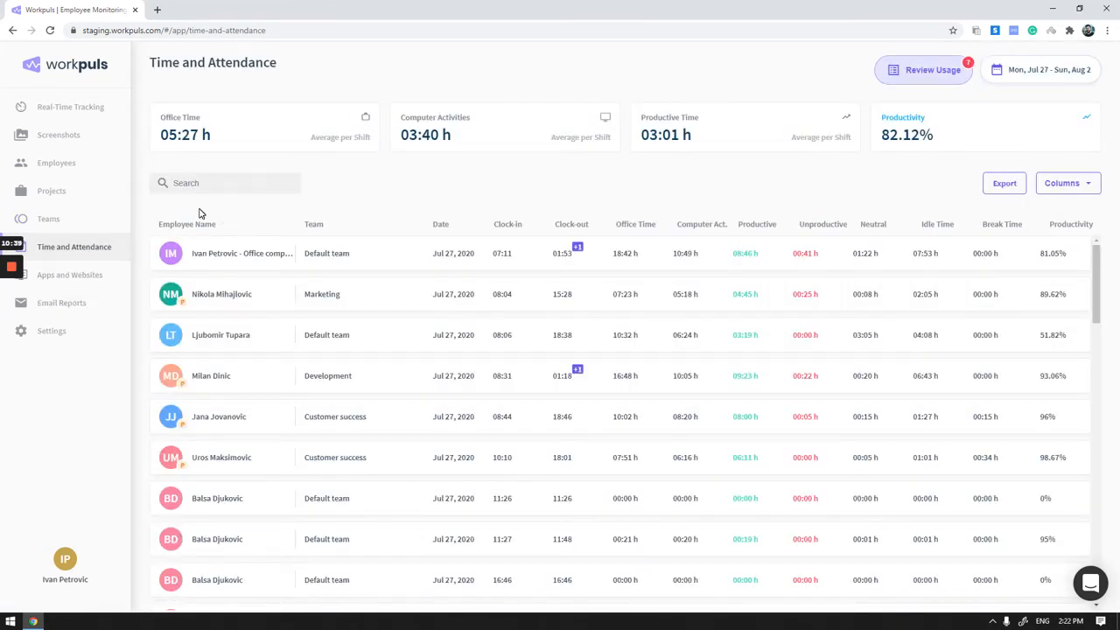
scroll(321, 378, "down", 6)
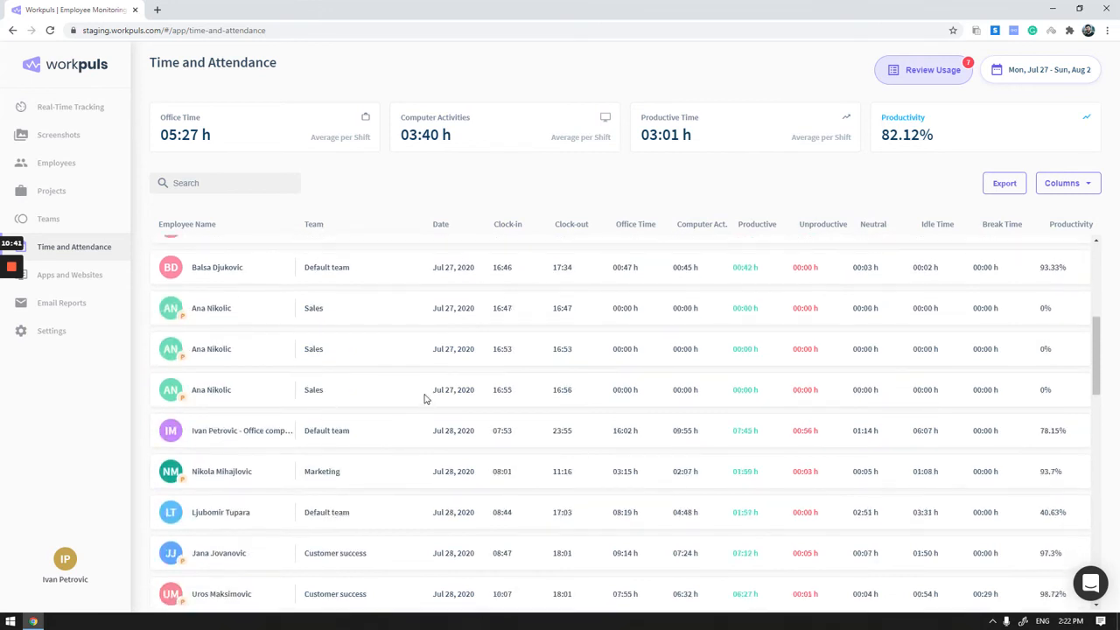
scroll(423, 399, "up", 5)
scroll(413, 400, "up", 1)
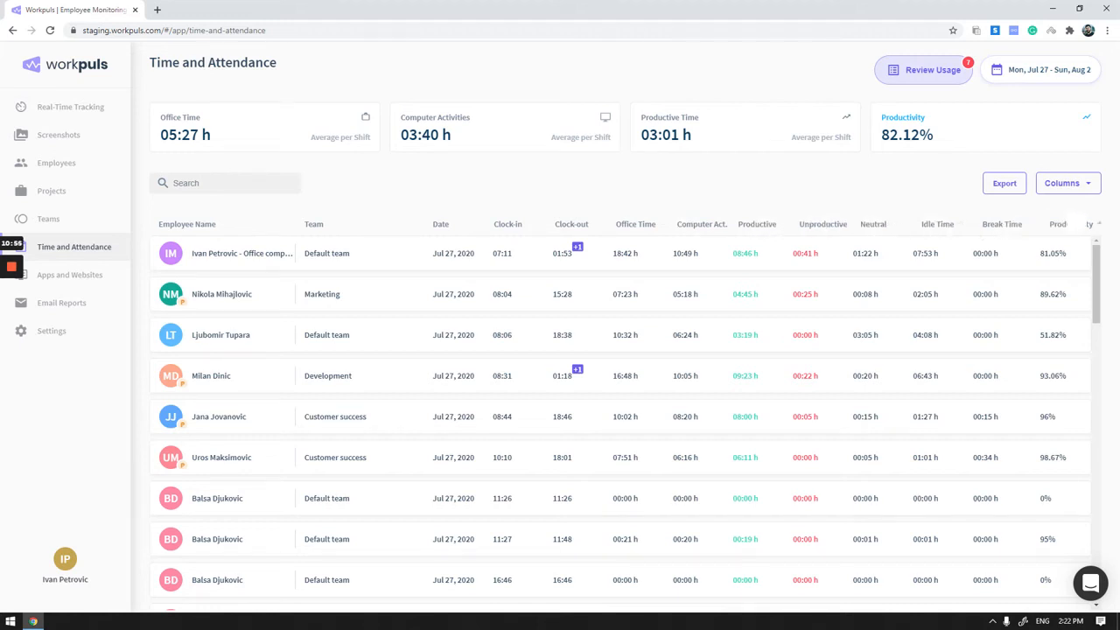
- View the column options available for the Time and Attendance table, leaving every column enabled
left_click(1092, 185)
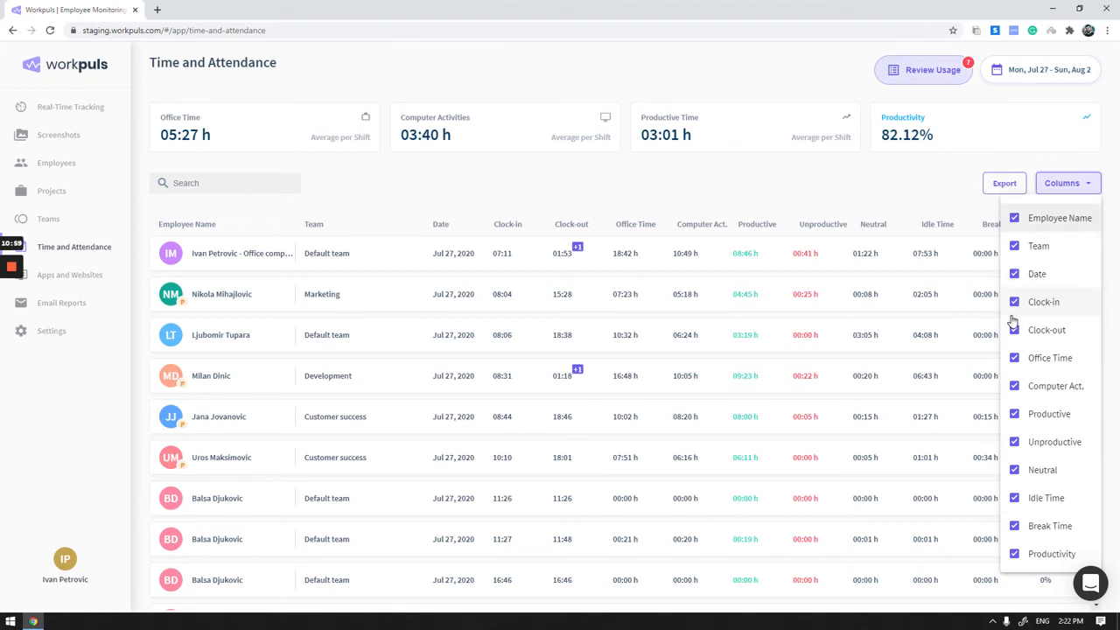
left_click(926, 159)
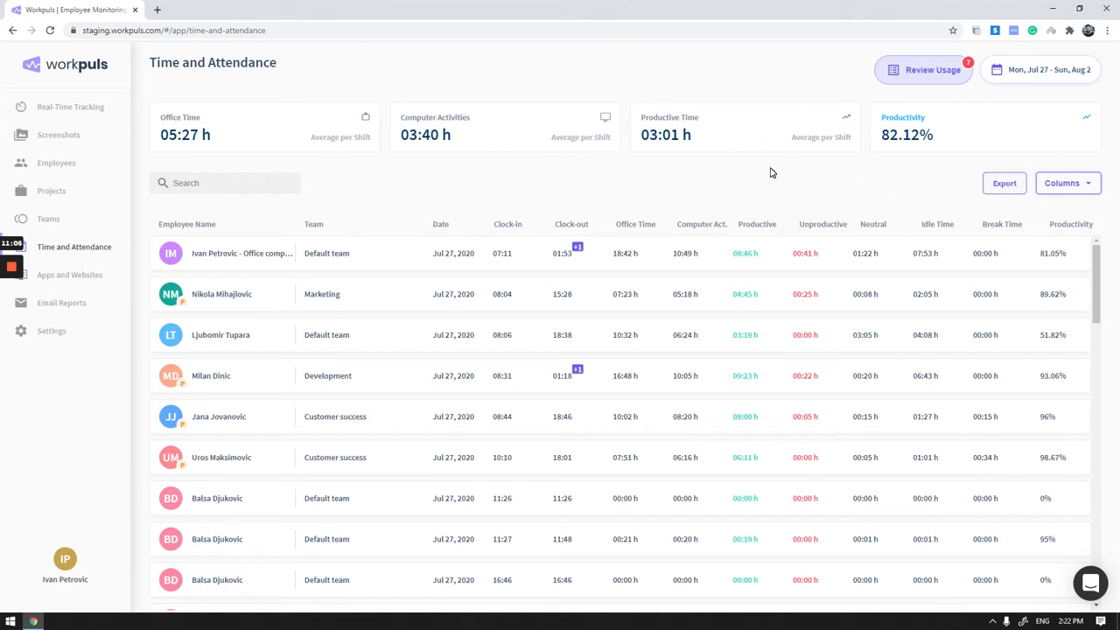
mouse_move(578, 250)
- Open the Apps and Websites report and add Slack, mail.google.com, Google Chrome and meet.google.com to the total usage chart
left_click(74, 278)
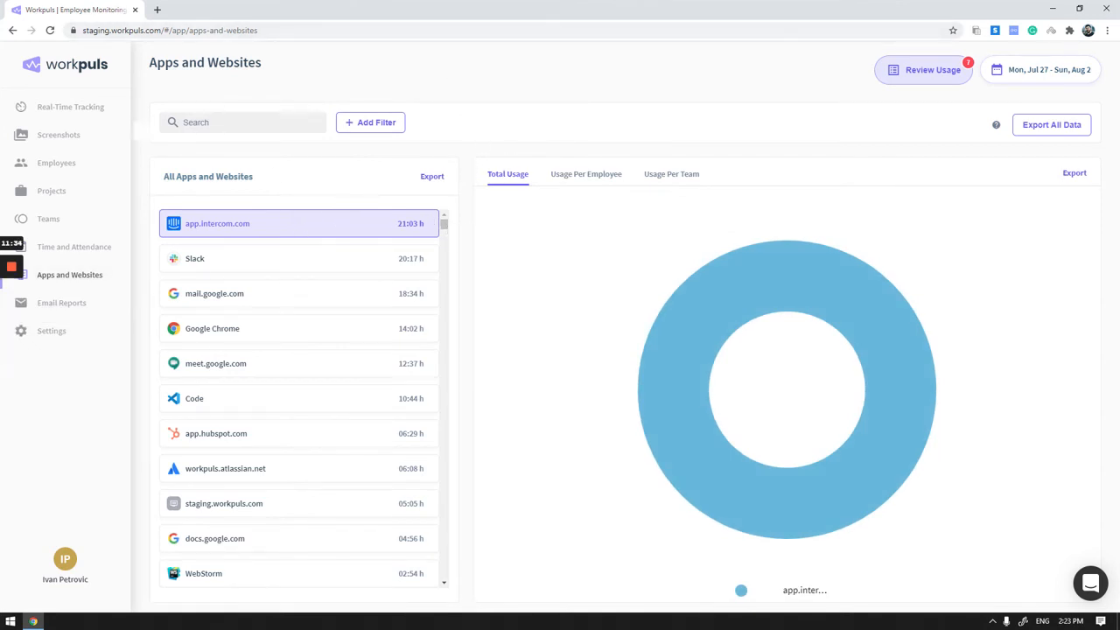
mouse_move(444, 223)
left_mouse_down()
mouse_move(442, 293)
mouse_move(446, 208)
left_mouse_up()
left_click(303, 263)
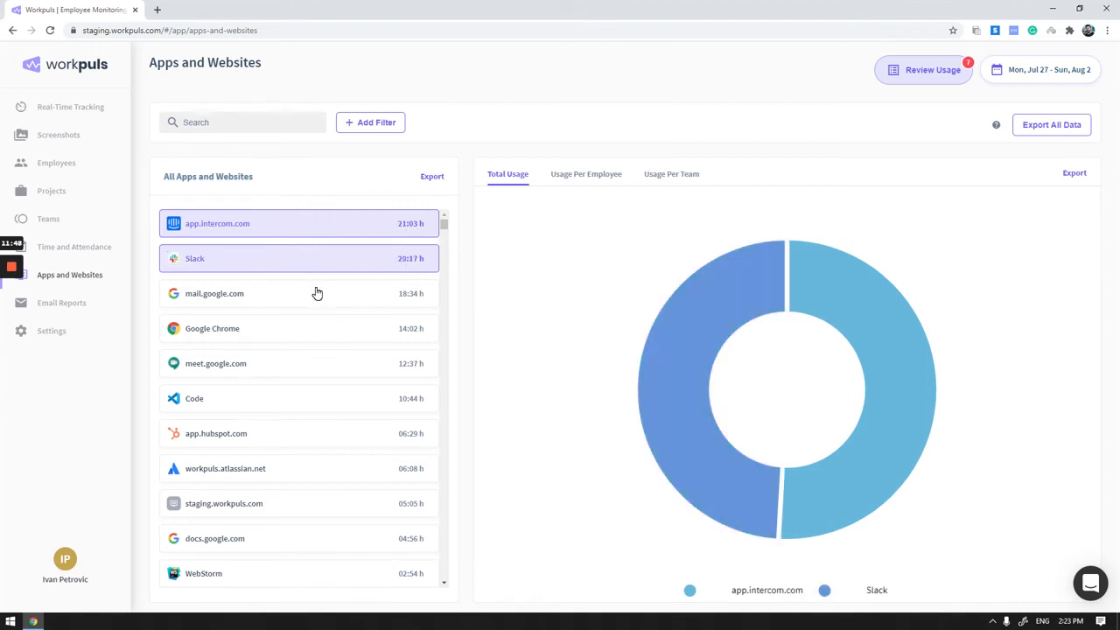
left_click(317, 294)
left_click(317, 330)
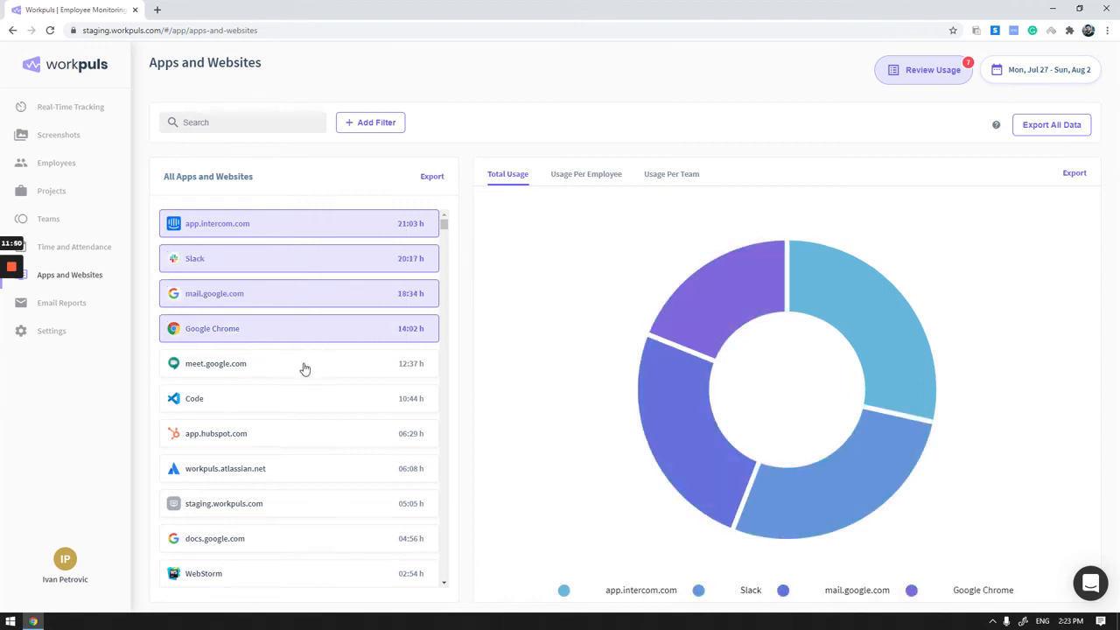
left_click(305, 367)
mouse_move(708, 317)
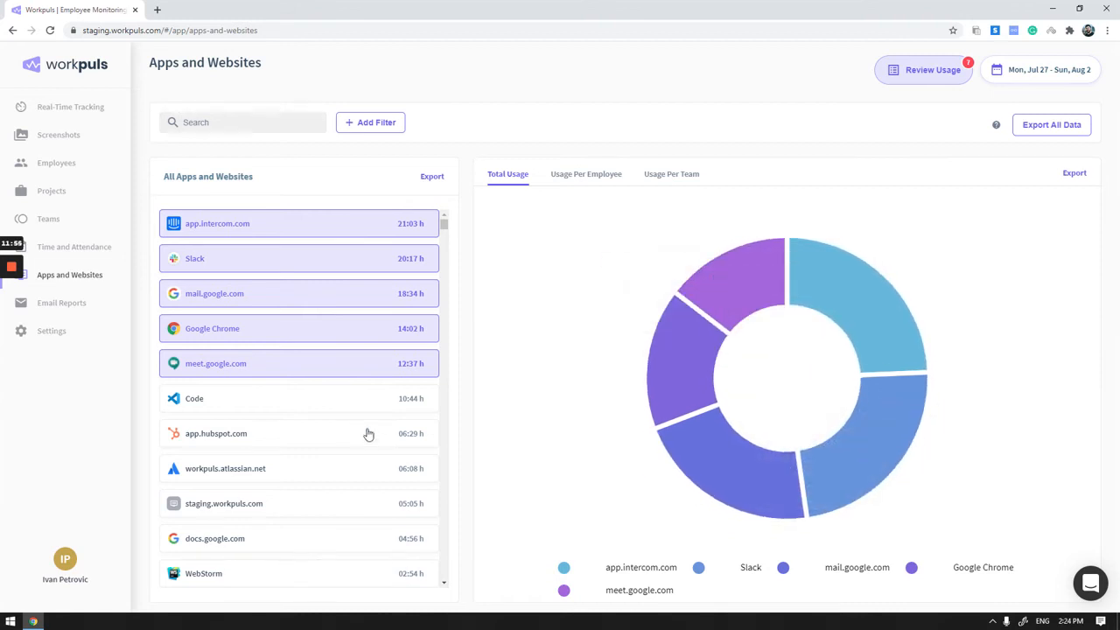
- Deselect everything except app.intercom.com in the apps and websites list and show its usage per employee
left_click(367, 370)
left_click(367, 332)
left_click(369, 259)
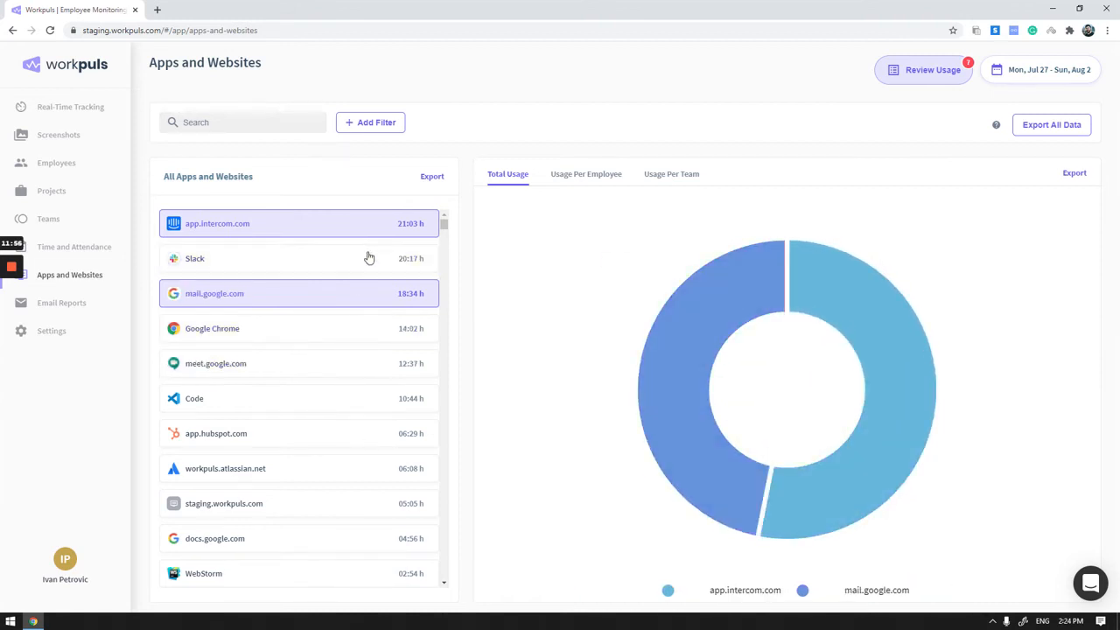
left_click(369, 298)
left_click(598, 179)
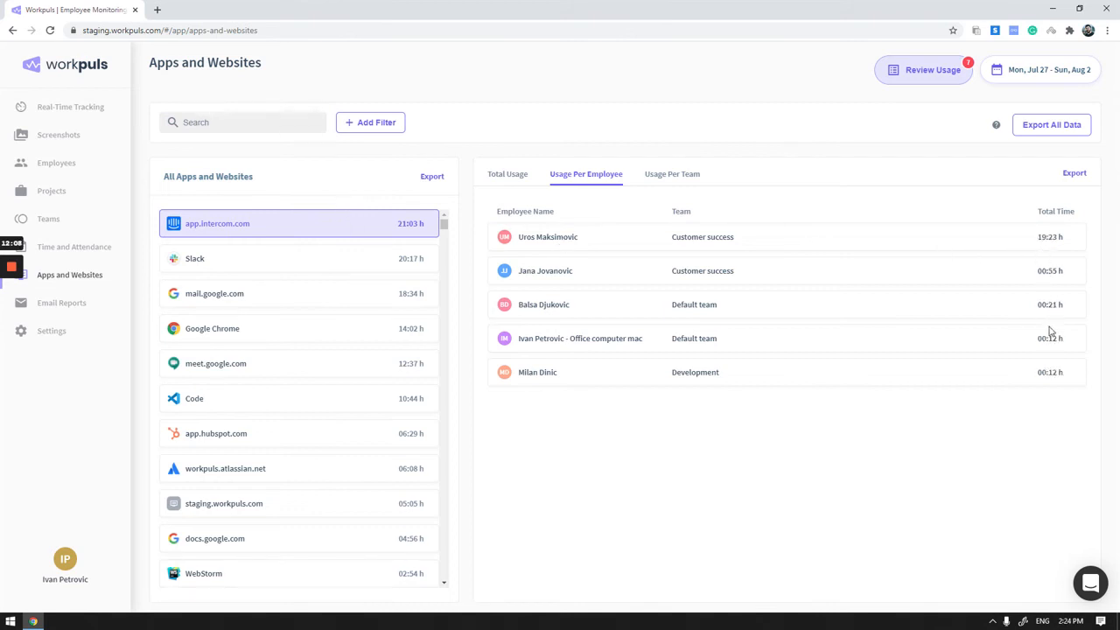
- Show the app.intercom.com usage broken down per team
left_click(663, 175)
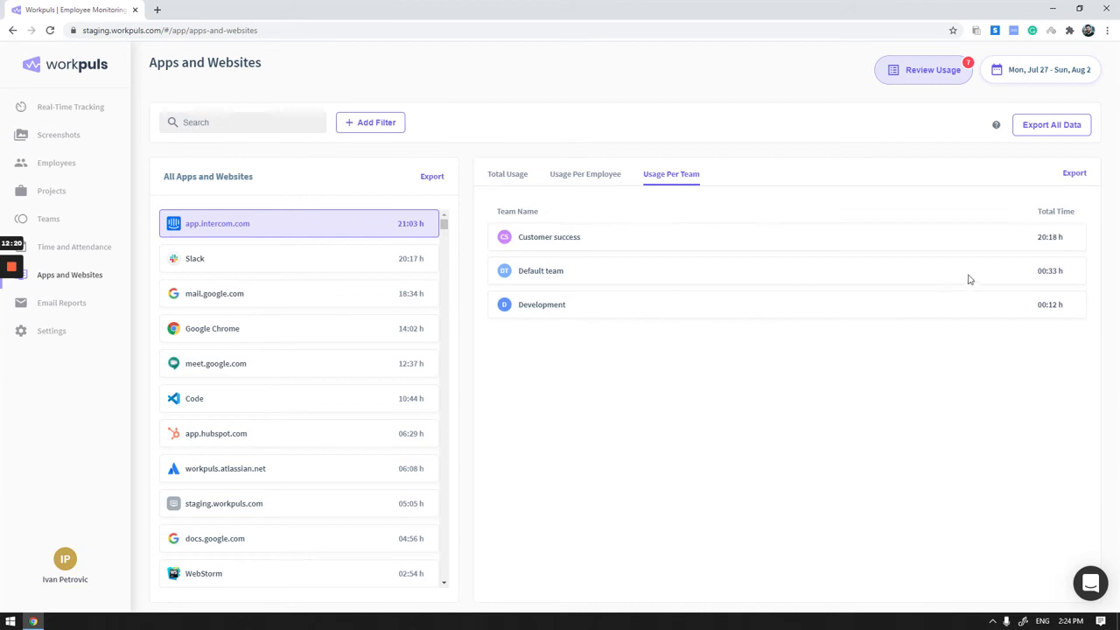
- Open Email Reports, start a new report, and try the Daily, Weekly and Monthly frequencies
mouse_move(12, 262)
left_click(62, 306)
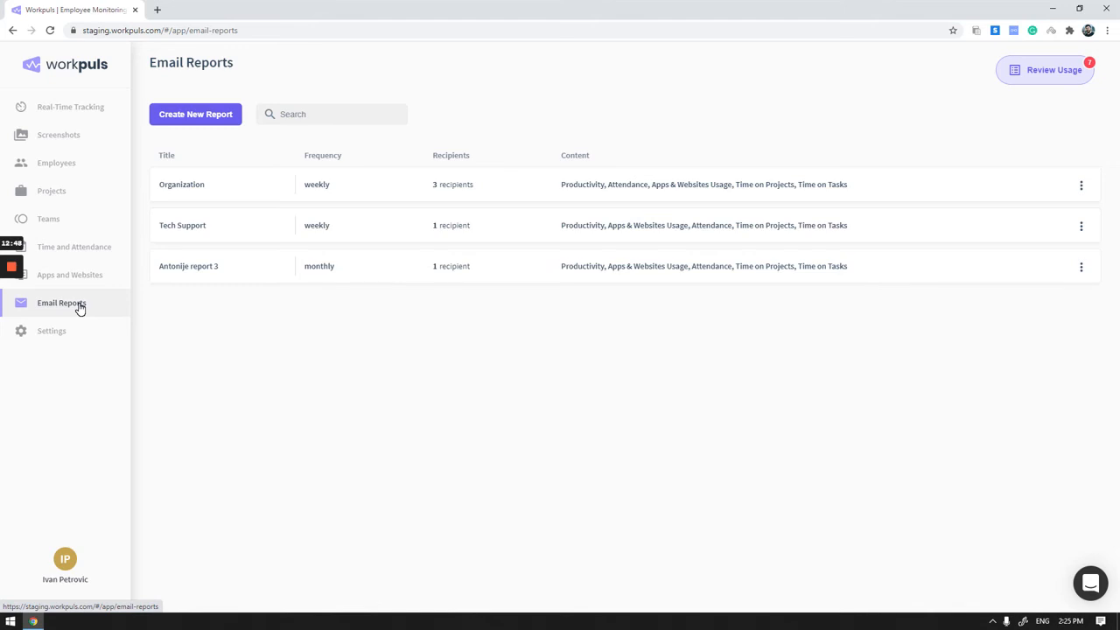
left_click(190, 119)
left_click(450, 262)
left_click(540, 267)
left_click(635, 266)
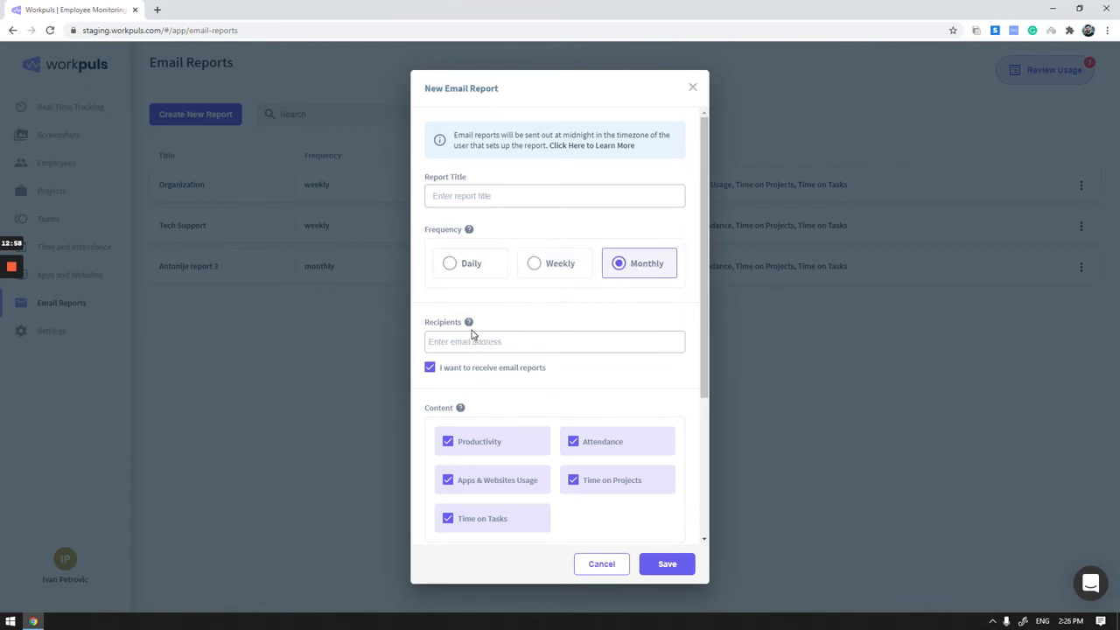
- Review the new email report's recipients, content, filter and test mail options, and close the form without saving
scroll(471, 335, "down", 2)
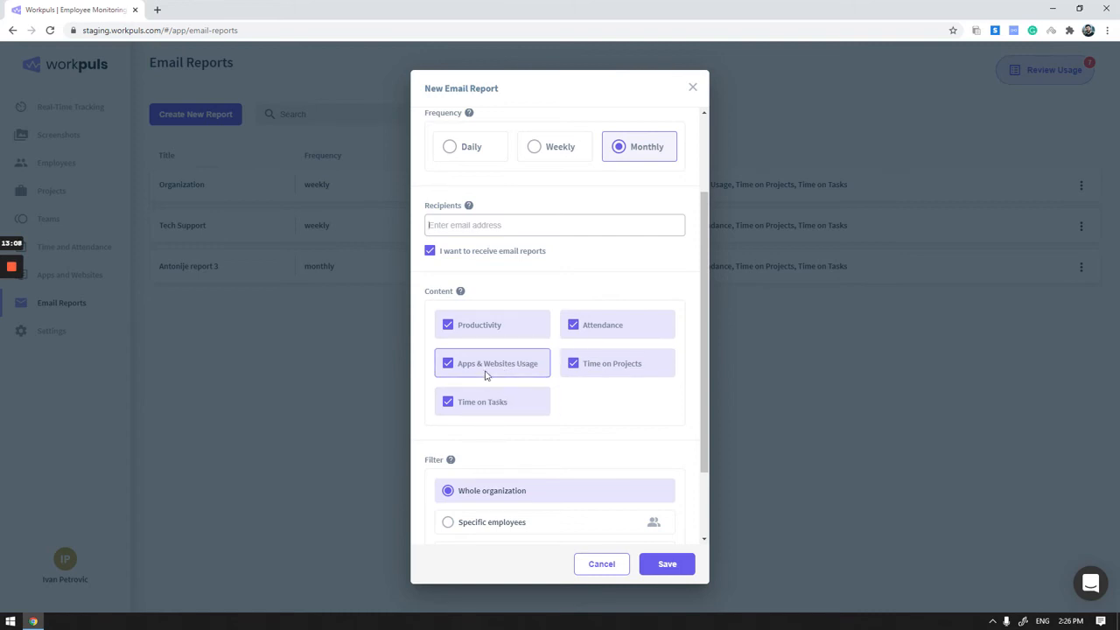
scroll(484, 376, "down", 1)
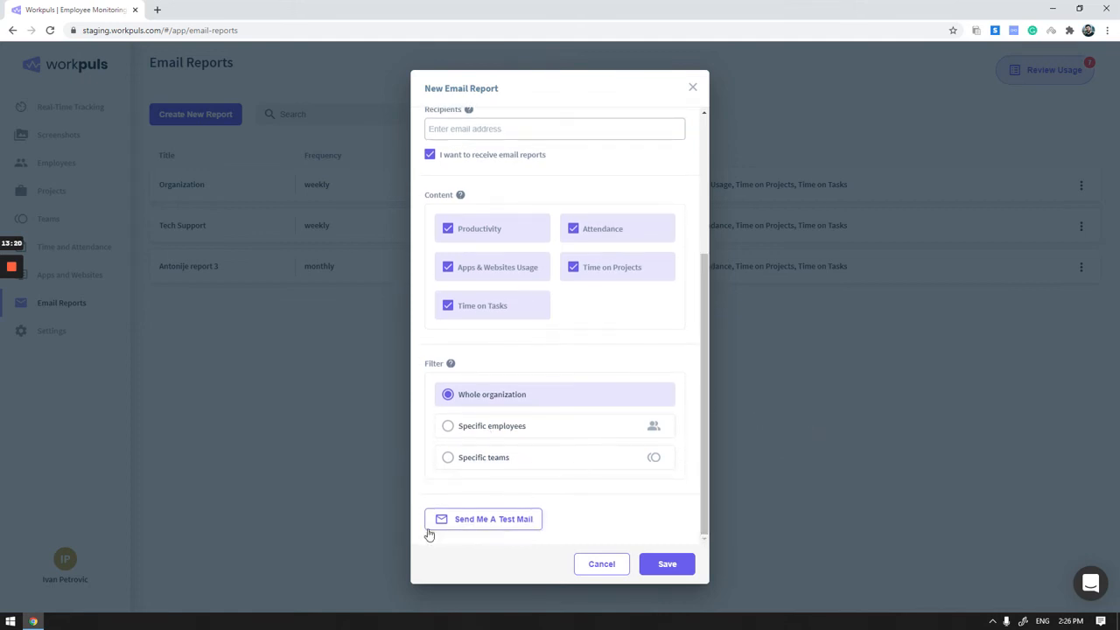
left_click_drag(706, 472, 713, 381)
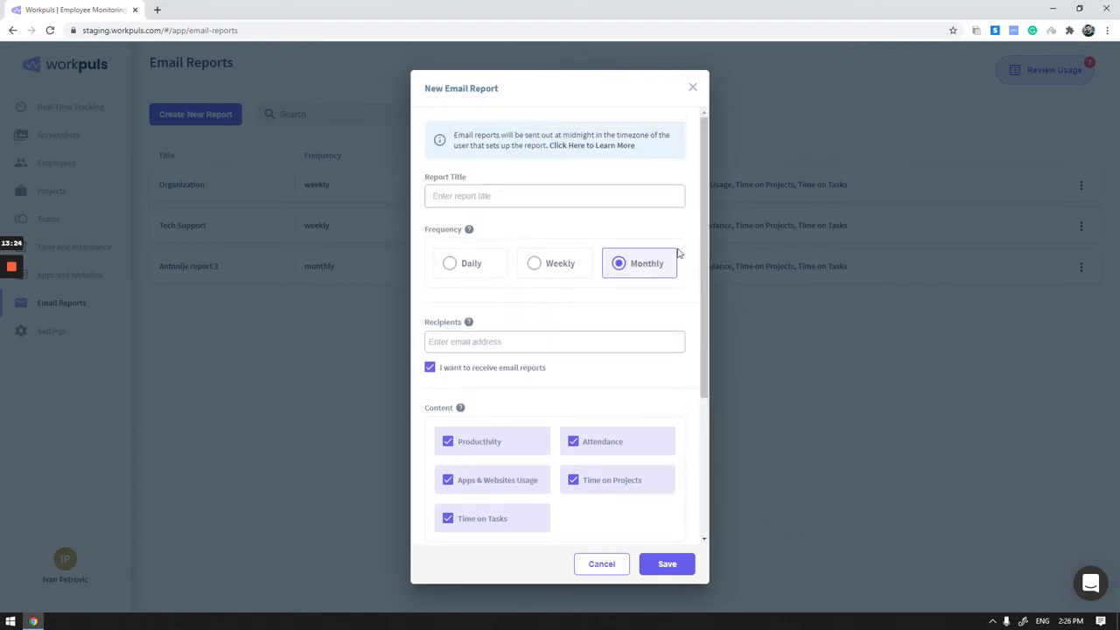
left_click(693, 91)
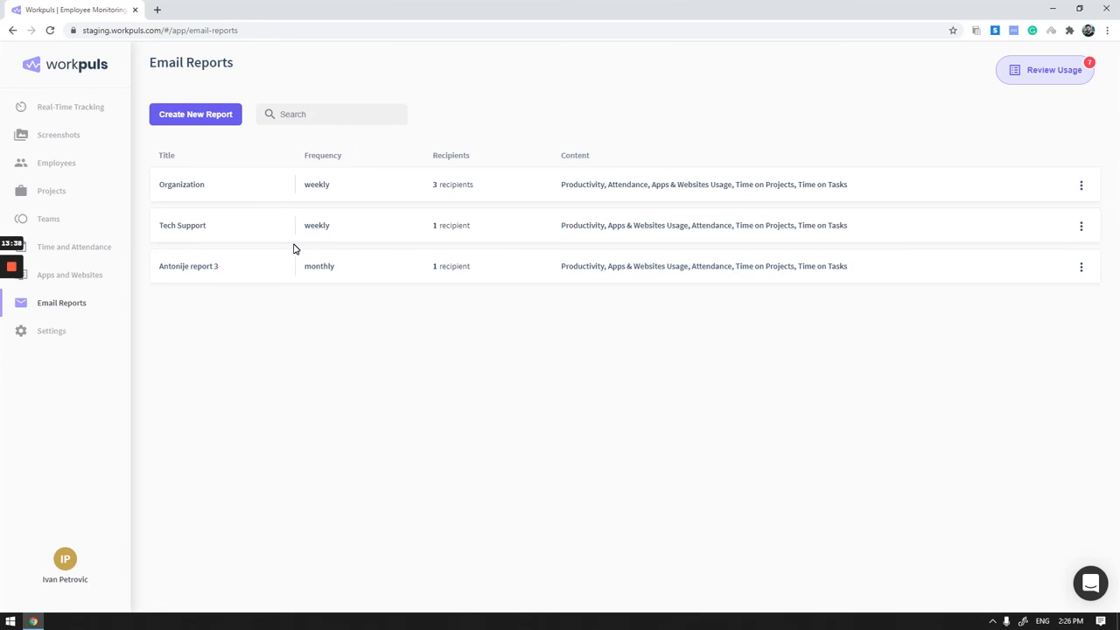
mouse_move(16, 287)
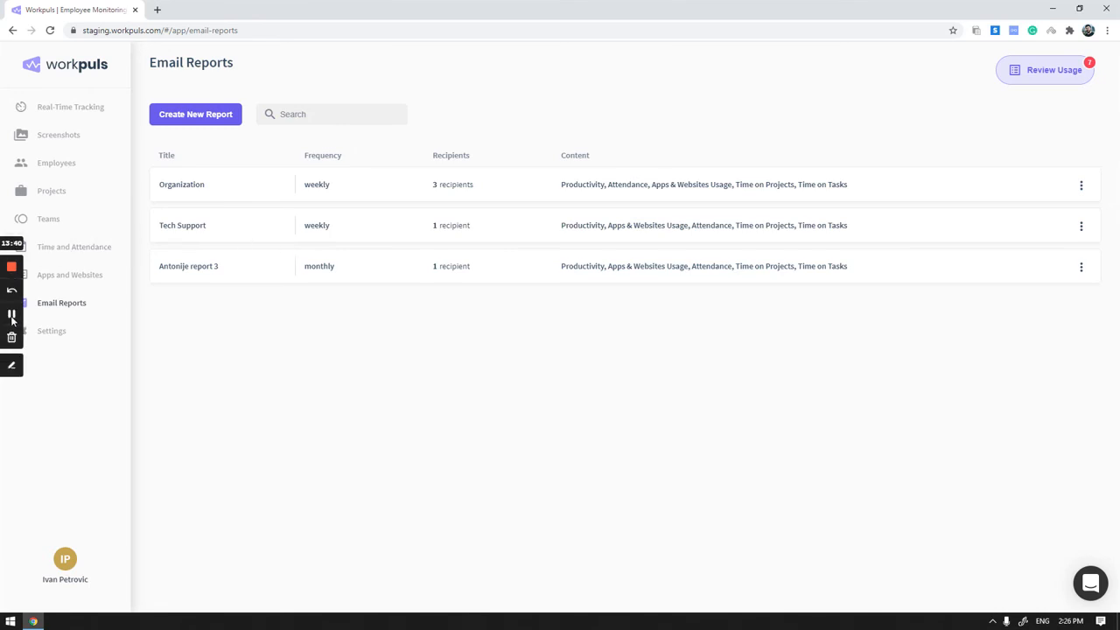
left_click(11, 315)
- Open User Management in the settings and view the Admins list and the Managers list
left_click(71, 334)
left_click(77, 358)
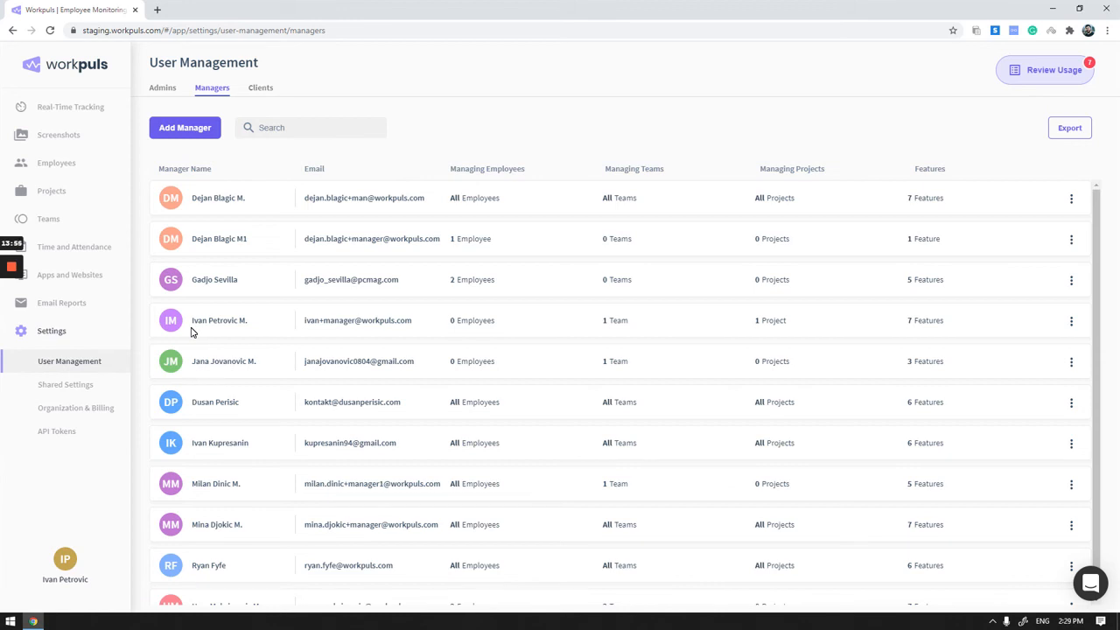
left_click(158, 87)
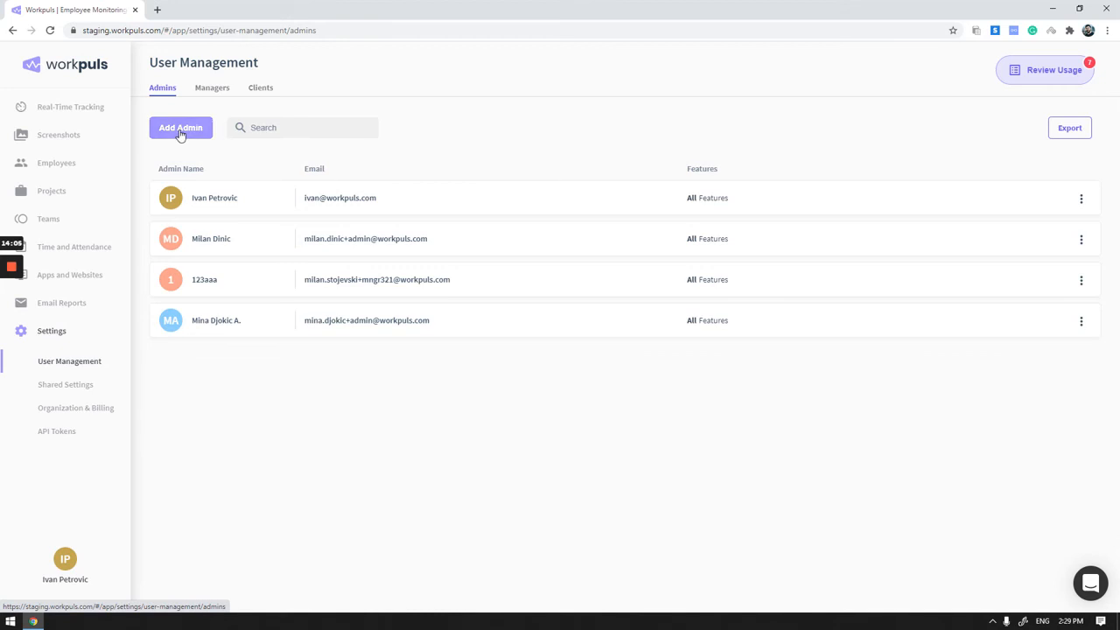
left_click(217, 91)
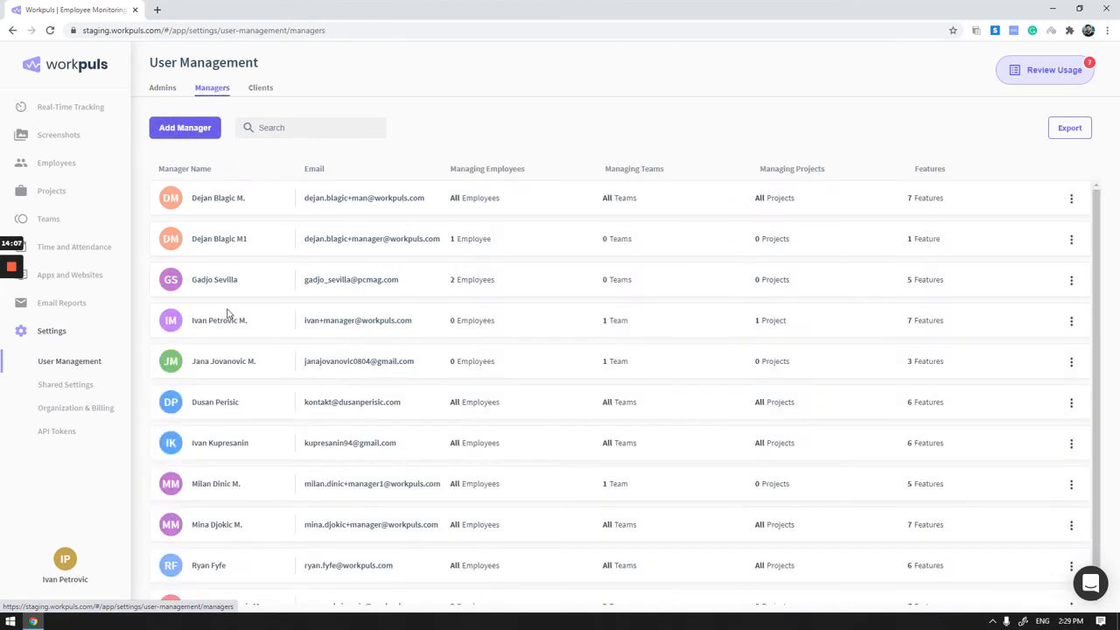
- Start a new manager, review the scope categories, feature access and organization permissions, and cancel the creation
left_click(188, 130)
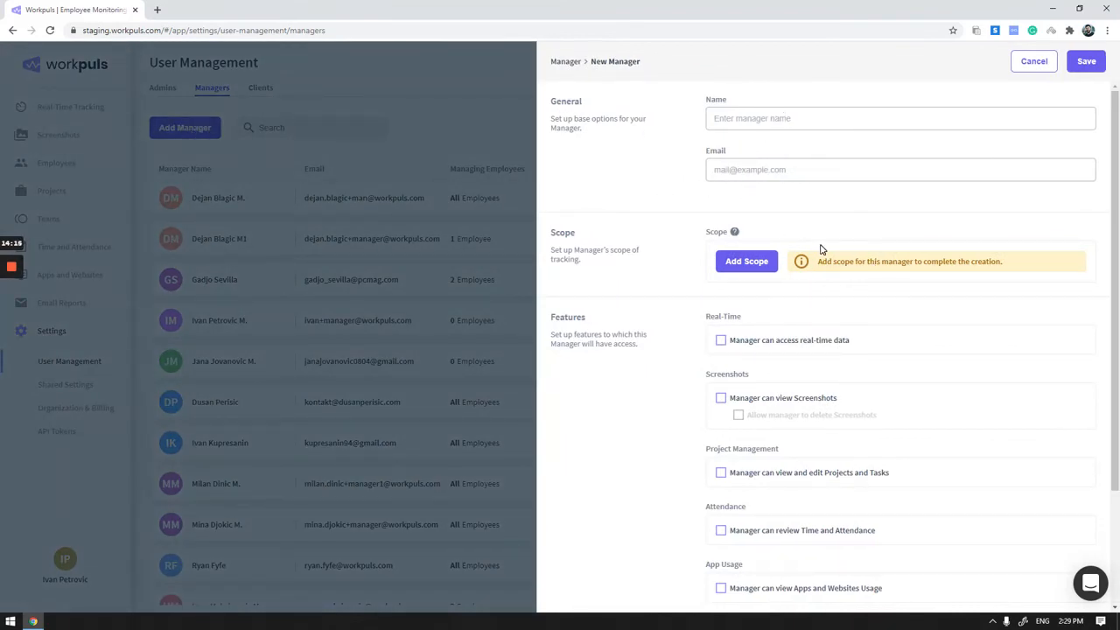
left_click(755, 269)
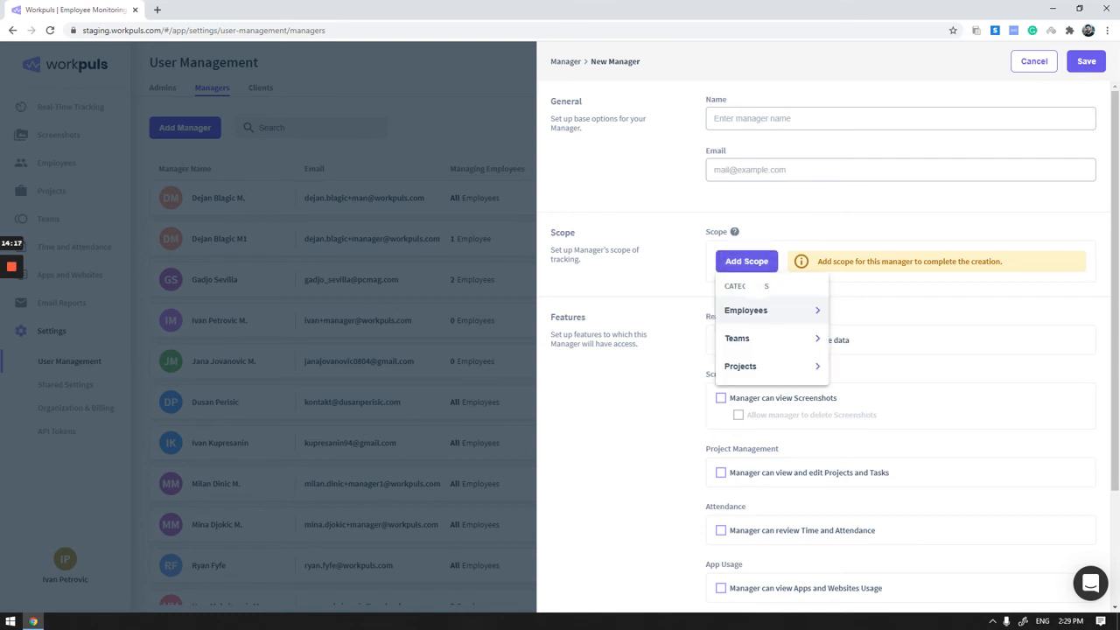
mouse_move(755, 316)
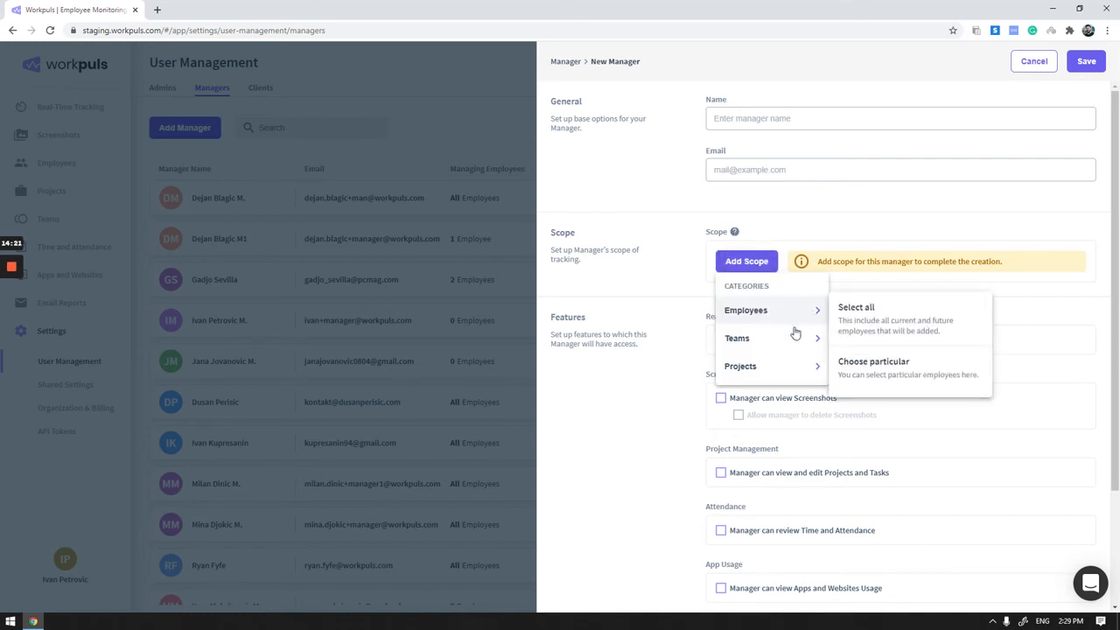
left_click(635, 415)
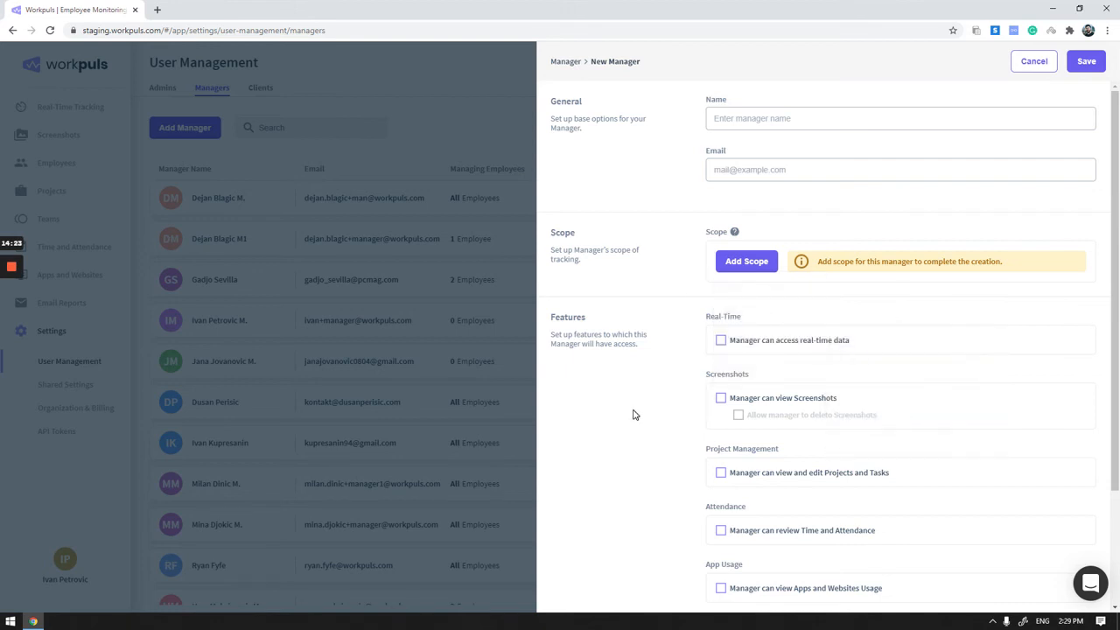
scroll(672, 368, "down", 2)
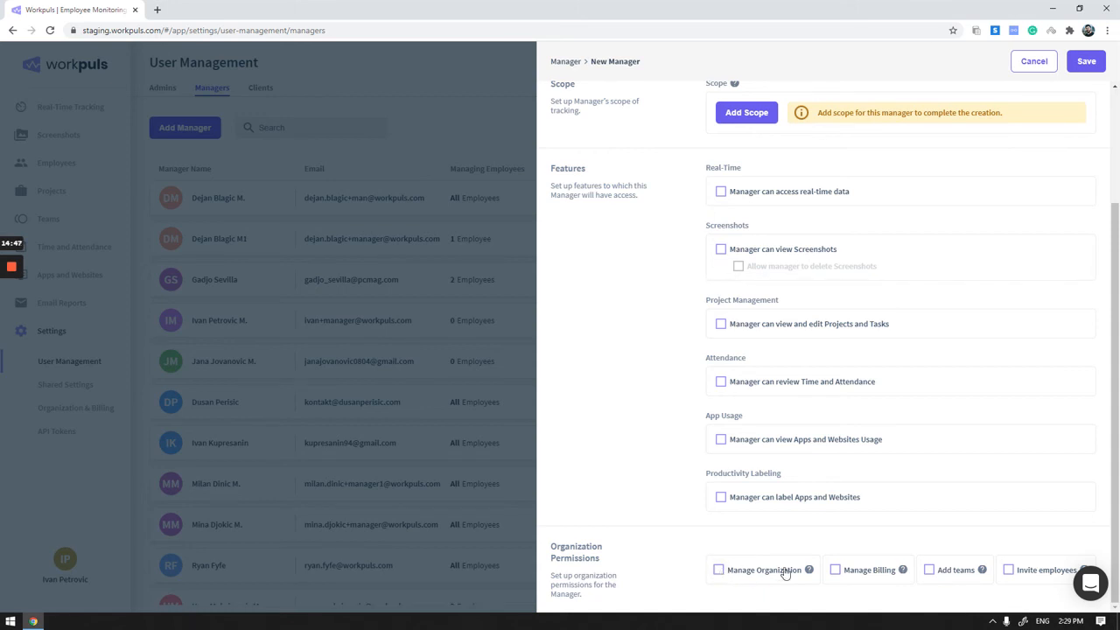
mouse_move(808, 570)
left_click(1040, 68)
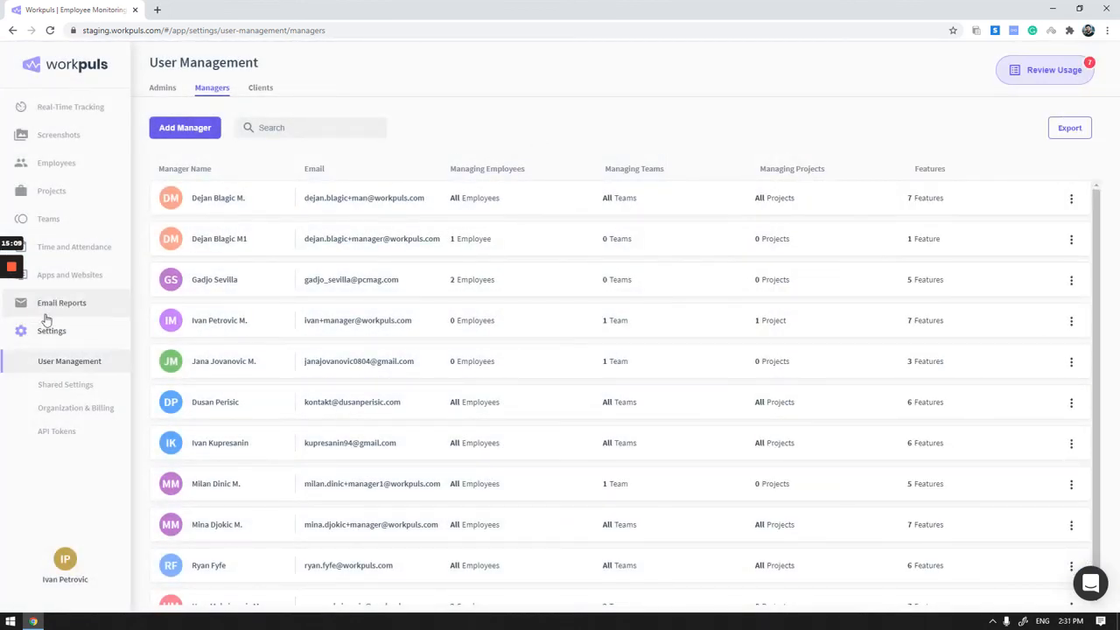
- Open Shared Settings and view the computer types available for creating new shared settings
left_click(65, 388)
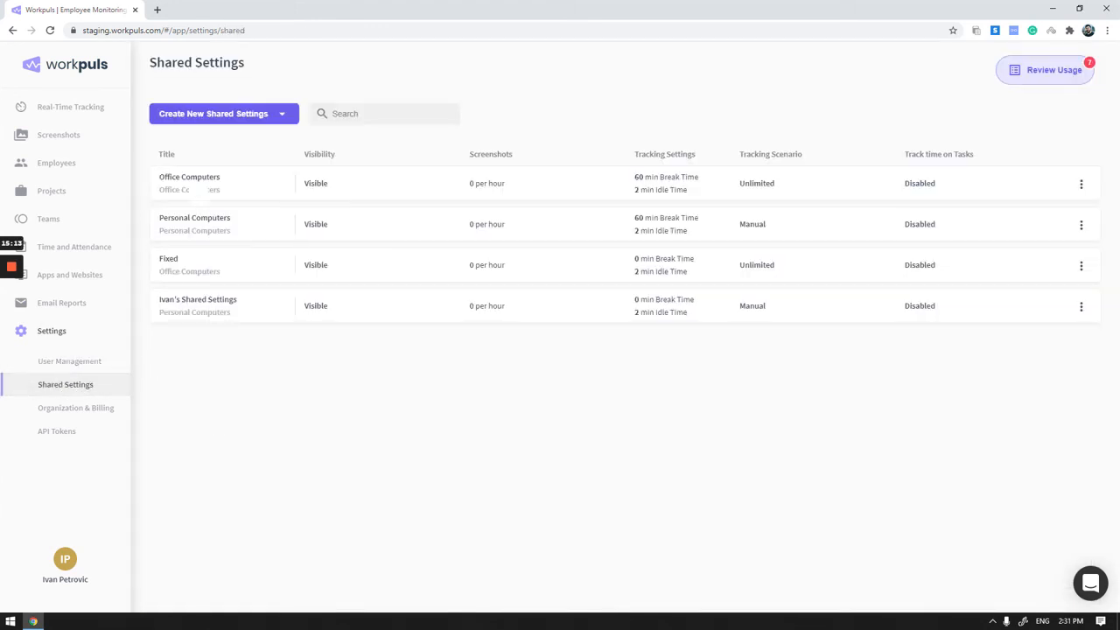
left_click(268, 118)
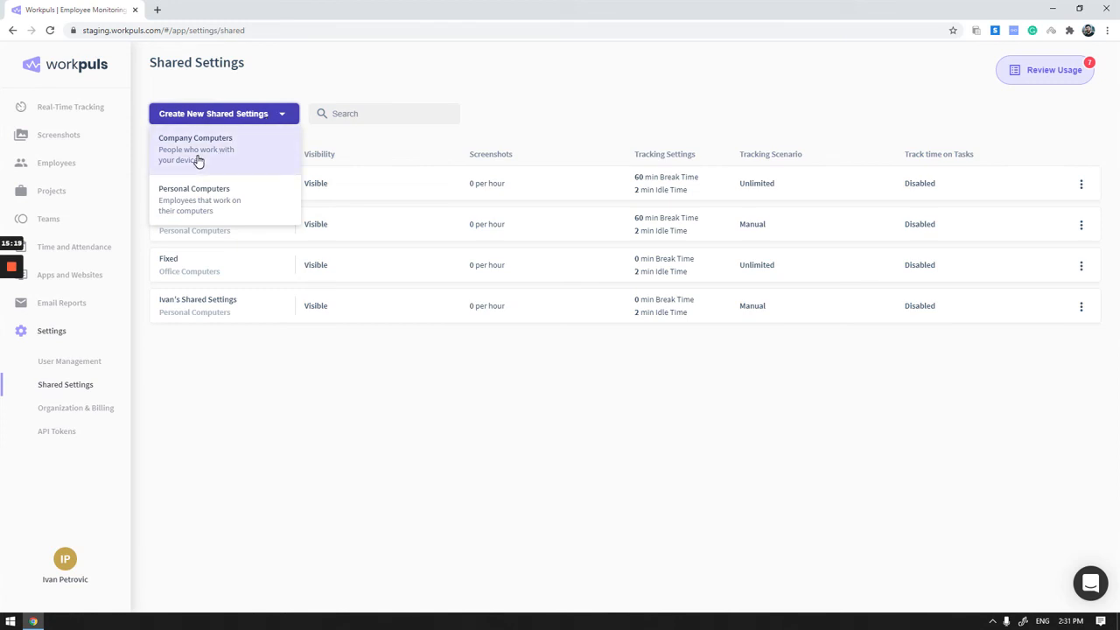
left_click(331, 385)
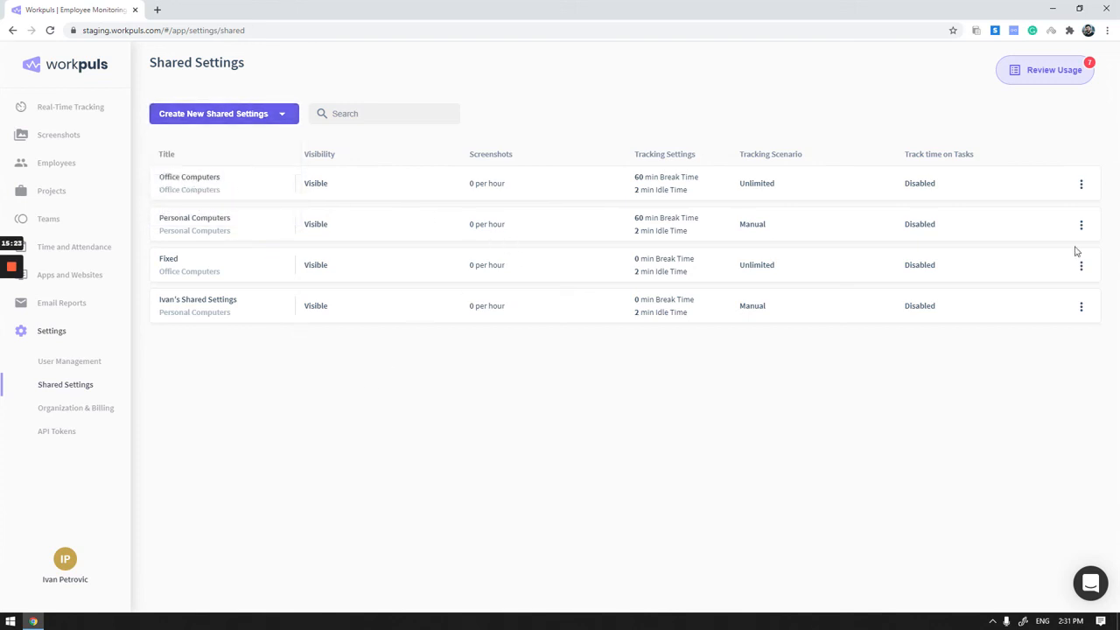
- Open the Office Computers shared settings for editing and view the visibility and screenshot frequency options
left_click(1081, 185)
left_click(1054, 208)
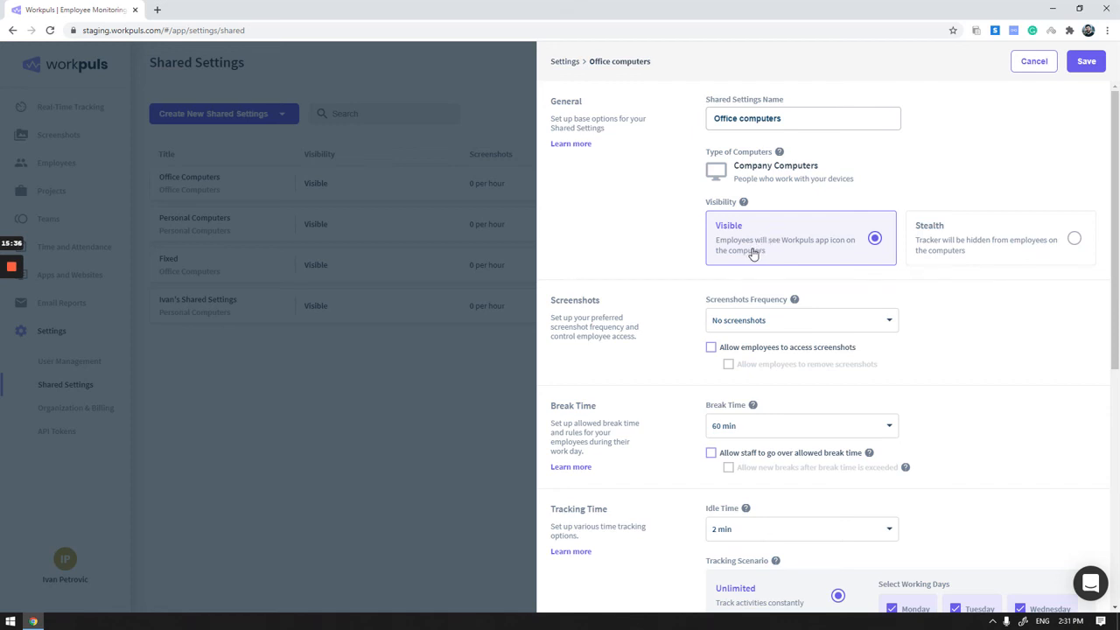
scroll(908, 179, "down", 2)
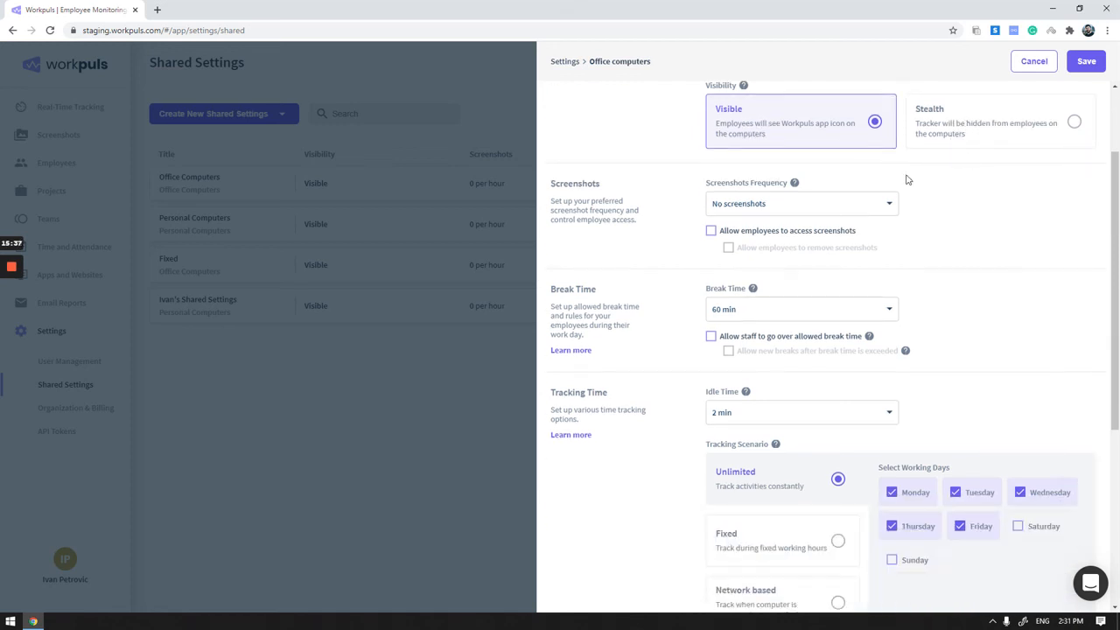
left_click(772, 208)
left_click(954, 214)
scroll(818, 193, "down", 2)
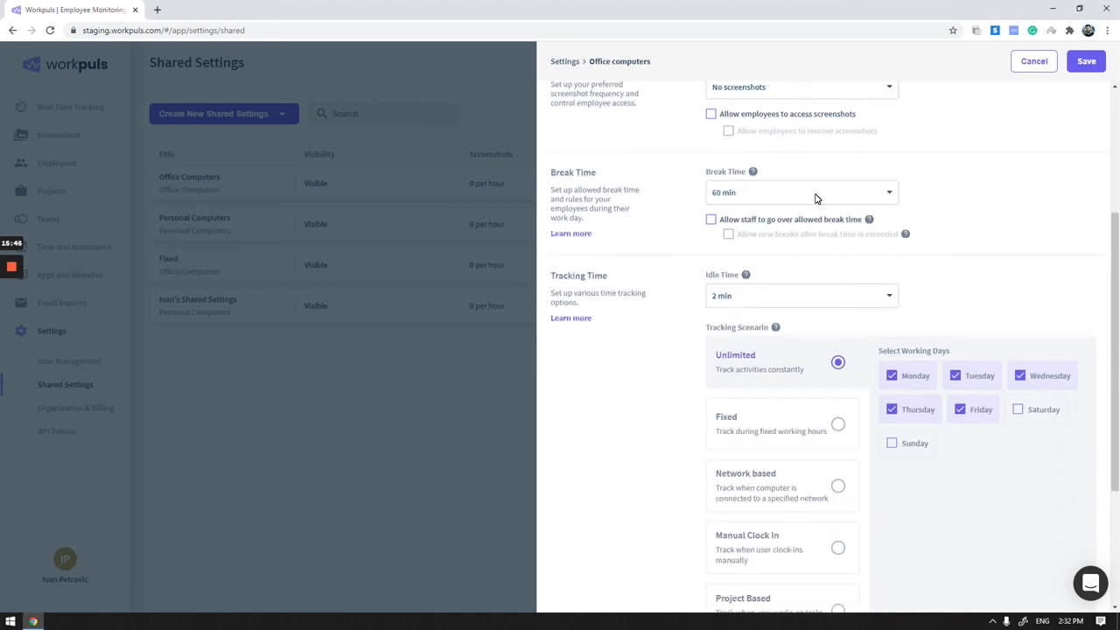
- View the Break Time choices and try the options allowing exceeded break time and new breaks, leaving both disabled
left_click(815, 199)
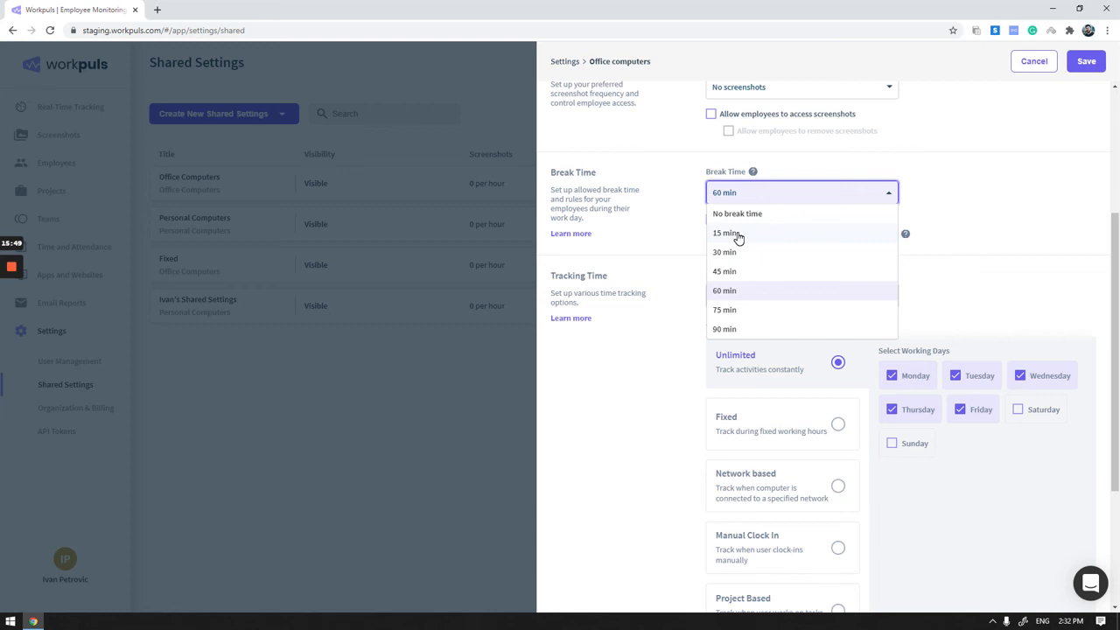
left_click(994, 238)
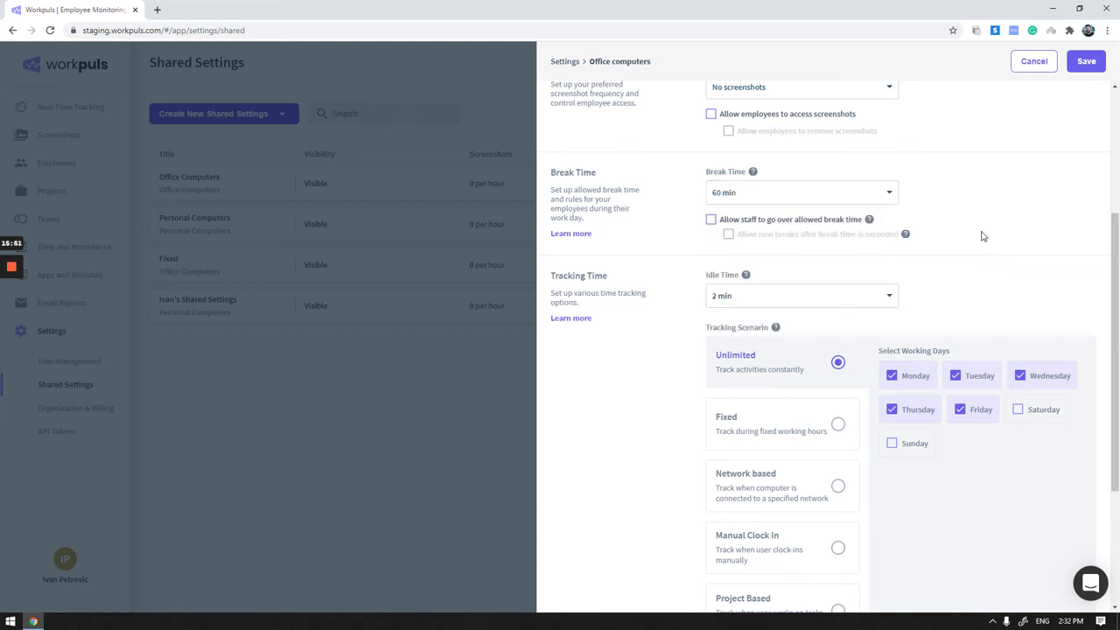
left_click(711, 222)
left_click(728, 237)
left_click(729, 237)
left_click(710, 222)
- View the Idle Time choices for the Office Computers settings without selecting a different one
scroll(682, 214, "down", 1)
left_click(830, 238)
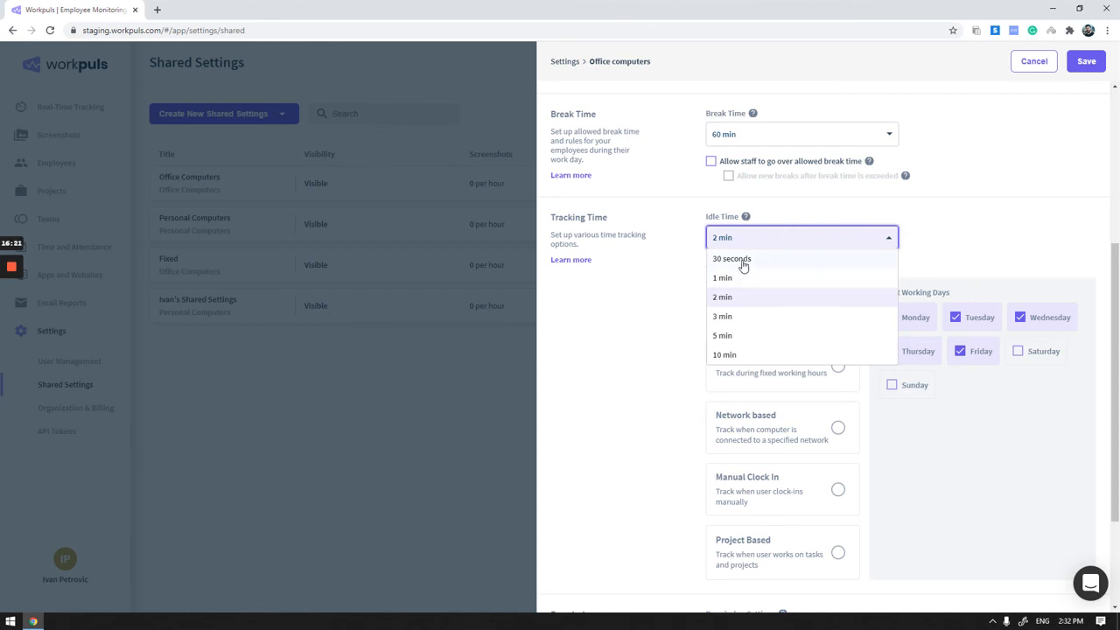
left_click(626, 351)
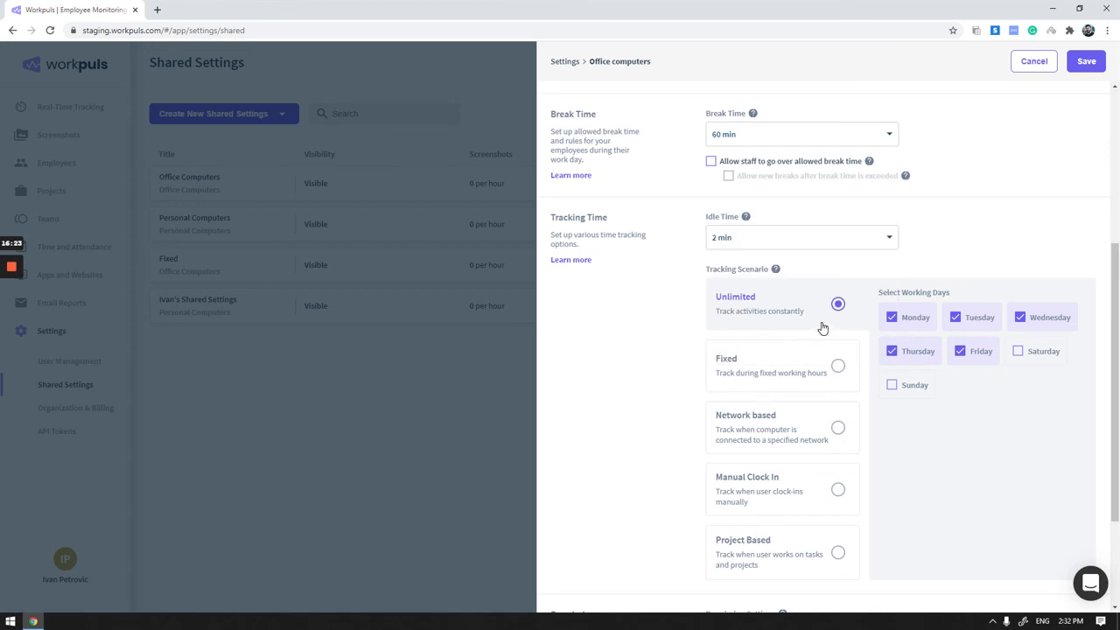
- Try the Fixed, Network based, Manual Clock In and Project Based tracking scenarios, and cancel the changes to Office Computers
scroll(814, 306, "down", 2)
scroll(956, 228, "up", 2)
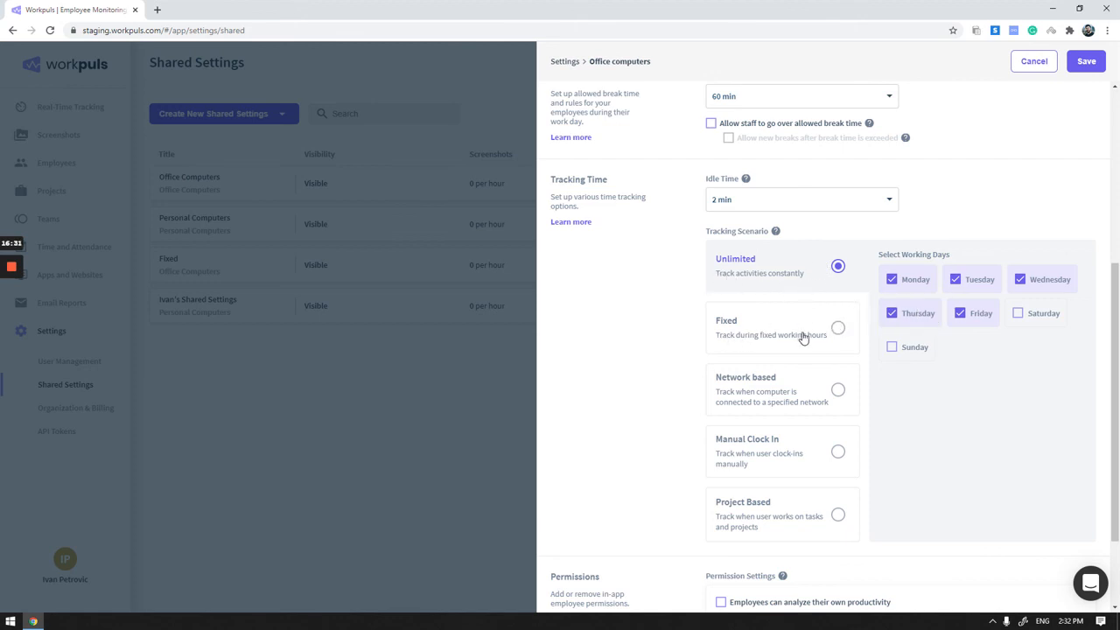
left_click(837, 330)
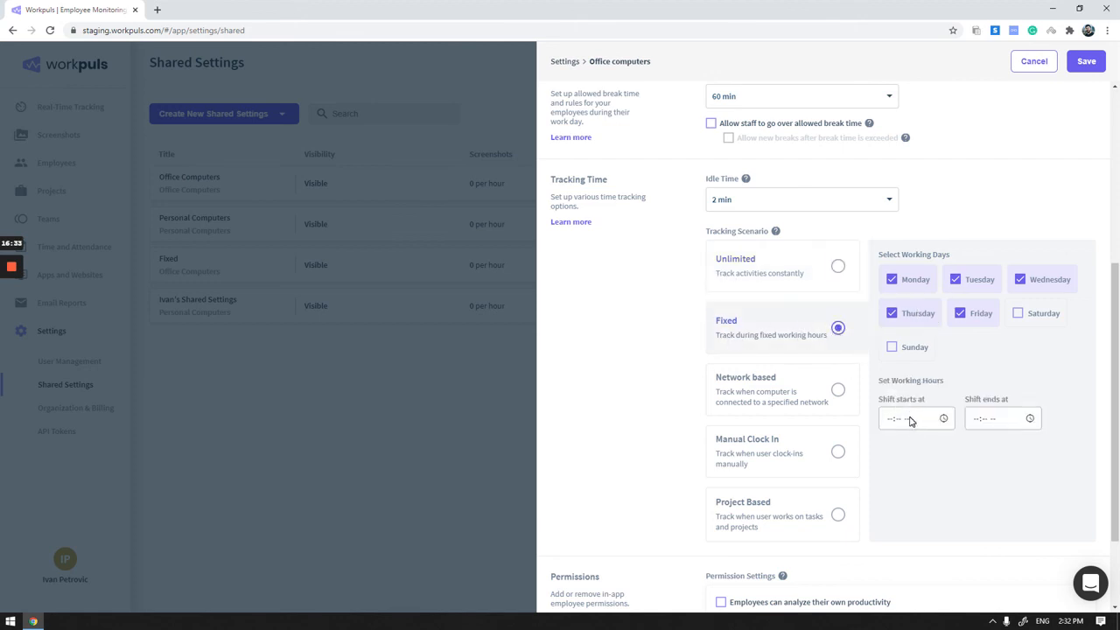
left_click(772, 389)
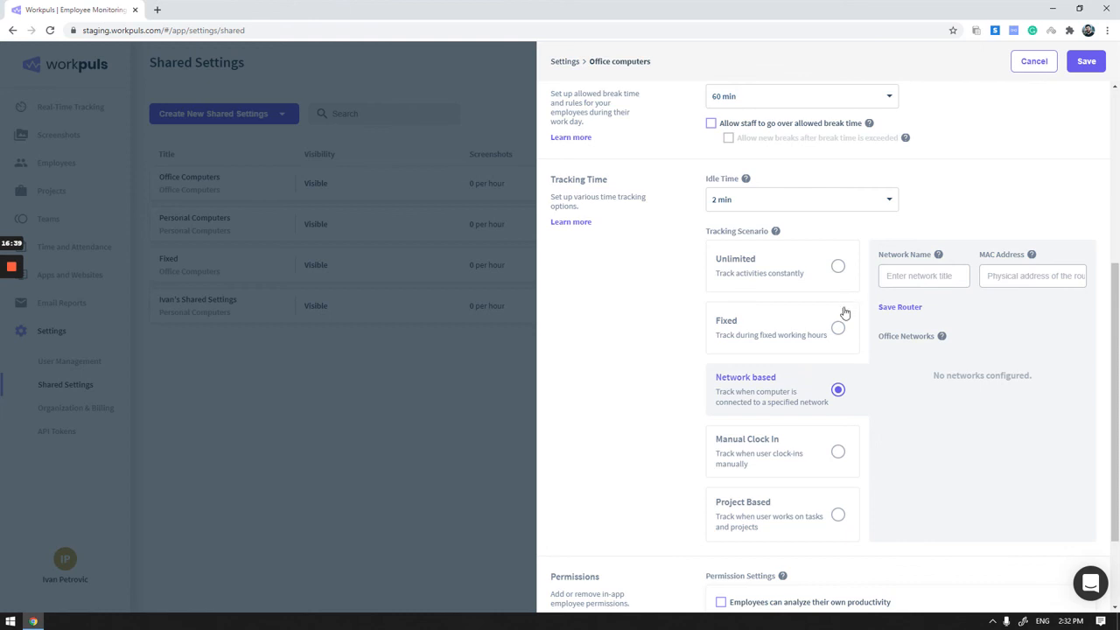
scroll(805, 324, "down", 2)
left_click(774, 337)
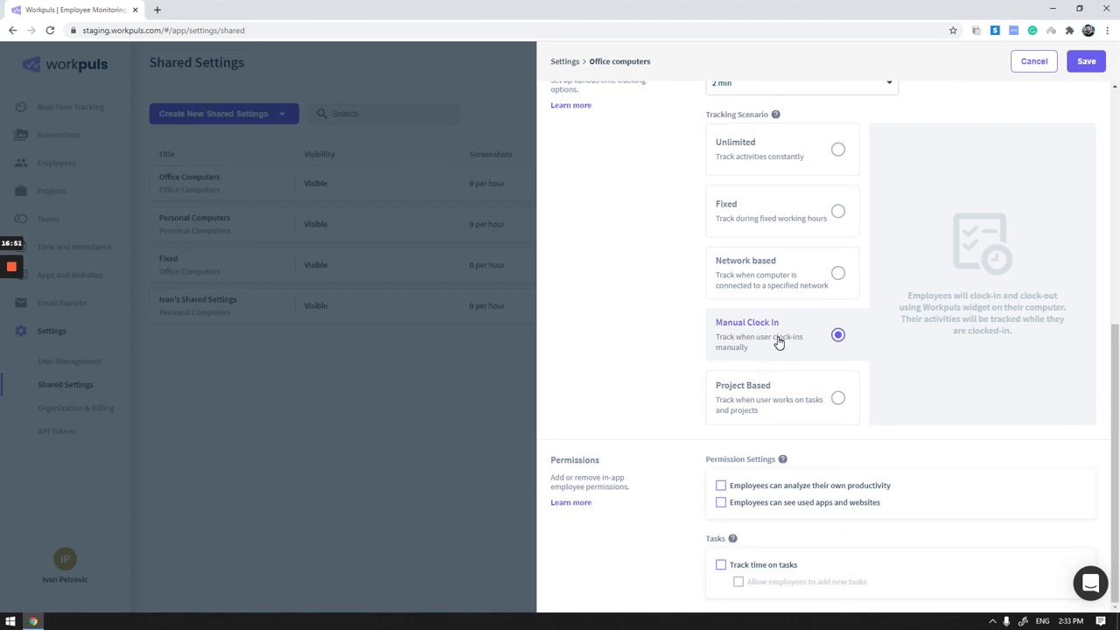
left_click(826, 408)
left_click(825, 350)
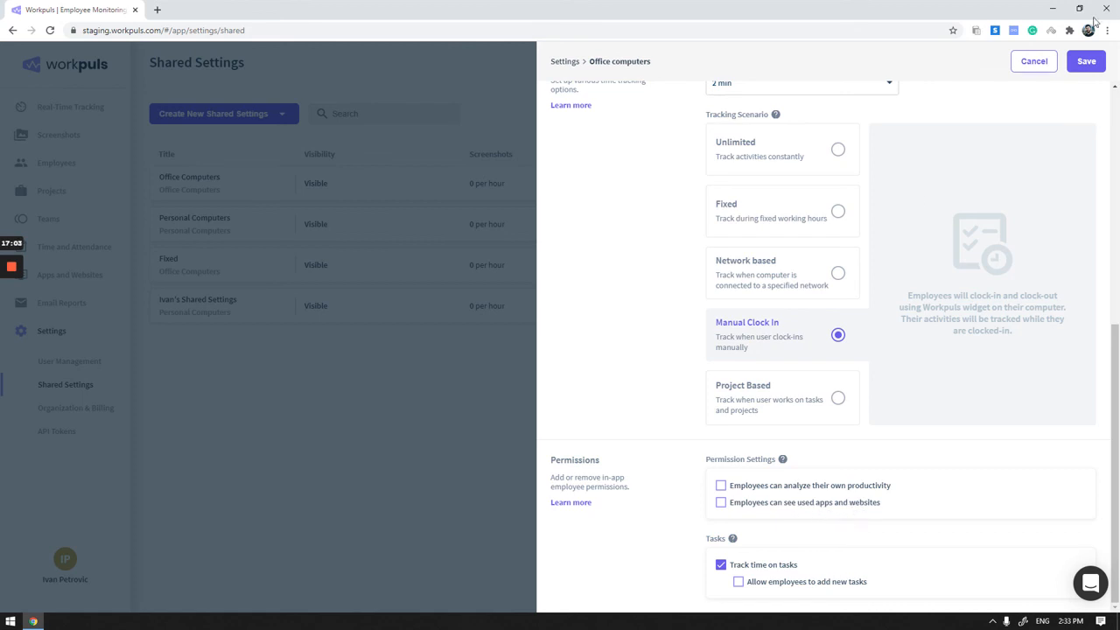
left_click(1039, 66)
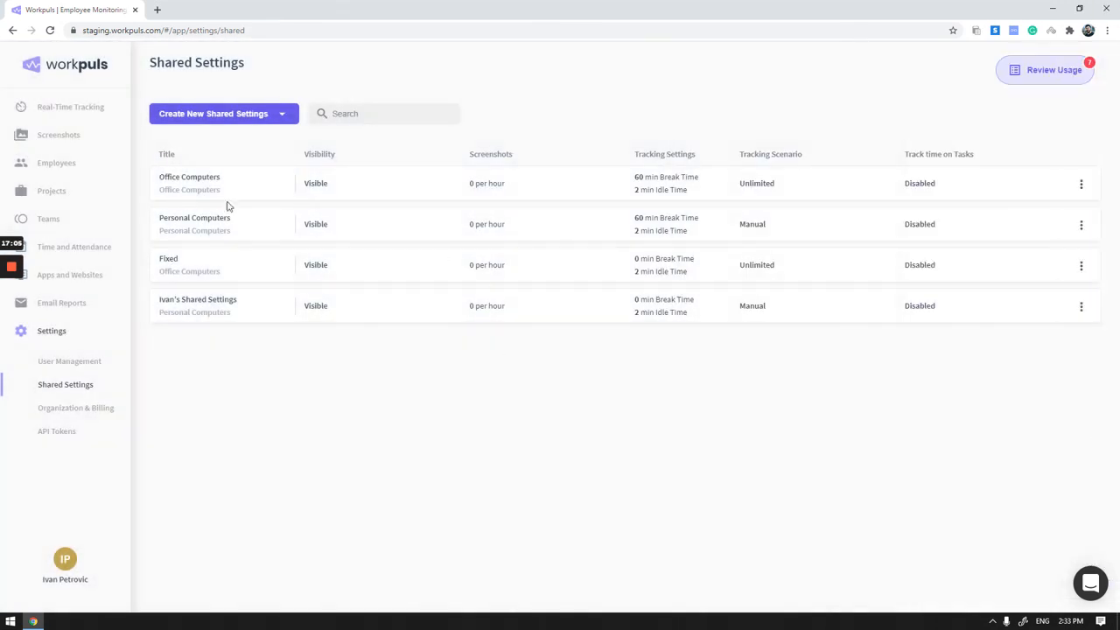
- Open the individual settings of the first active employee, examine the overridden tracking and permission options, and cancel without saving
left_click(81, 167)
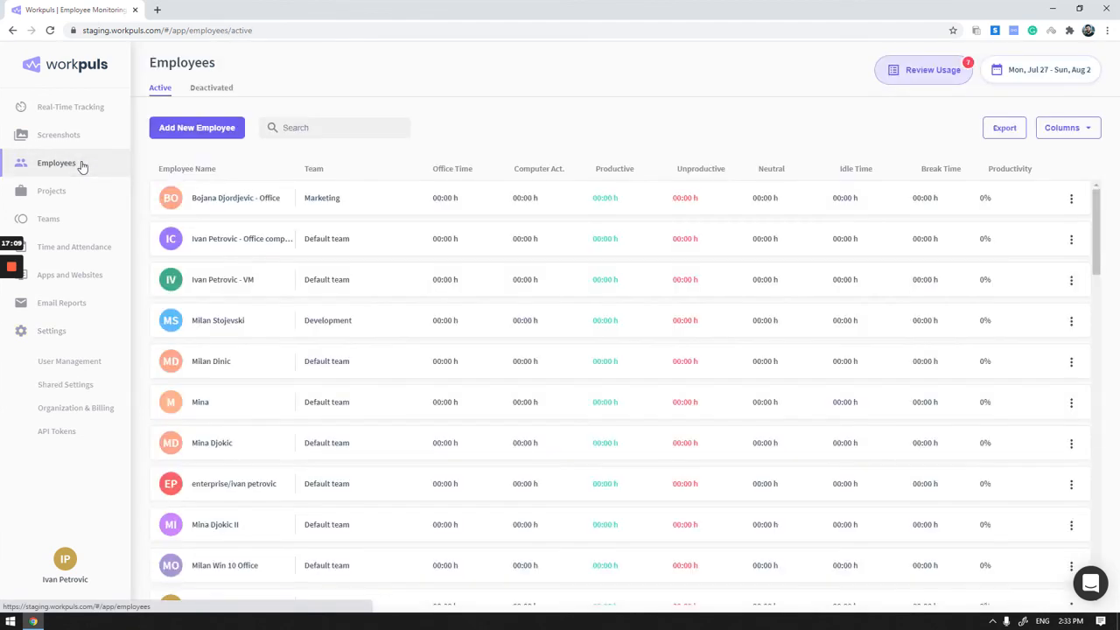
left_click(235, 199)
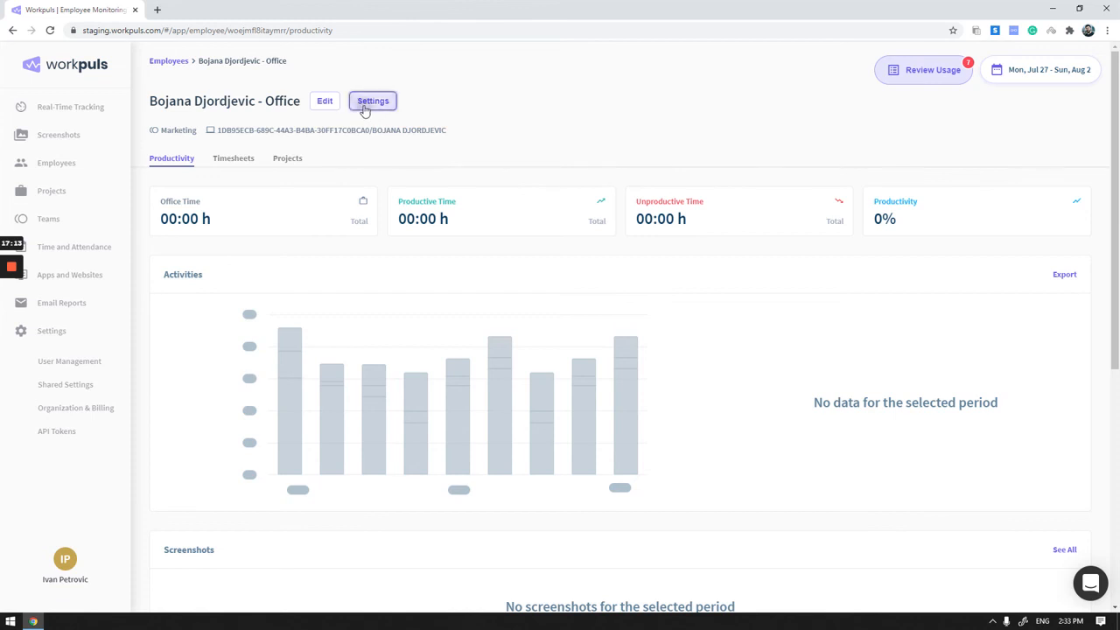
left_click(373, 100)
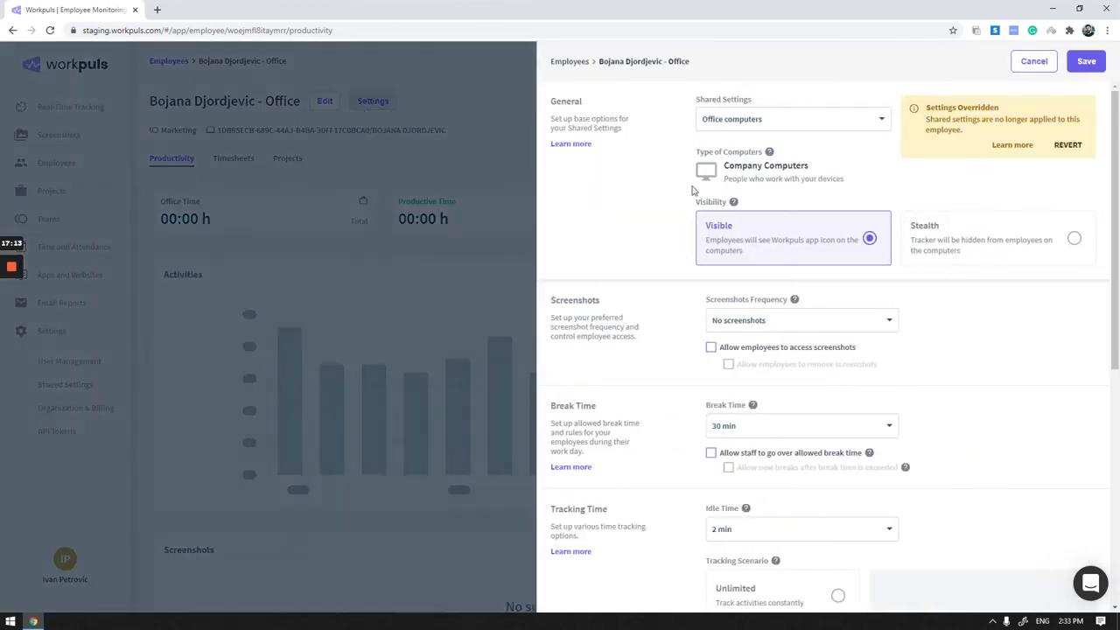
scroll(840, 218, "down", 5)
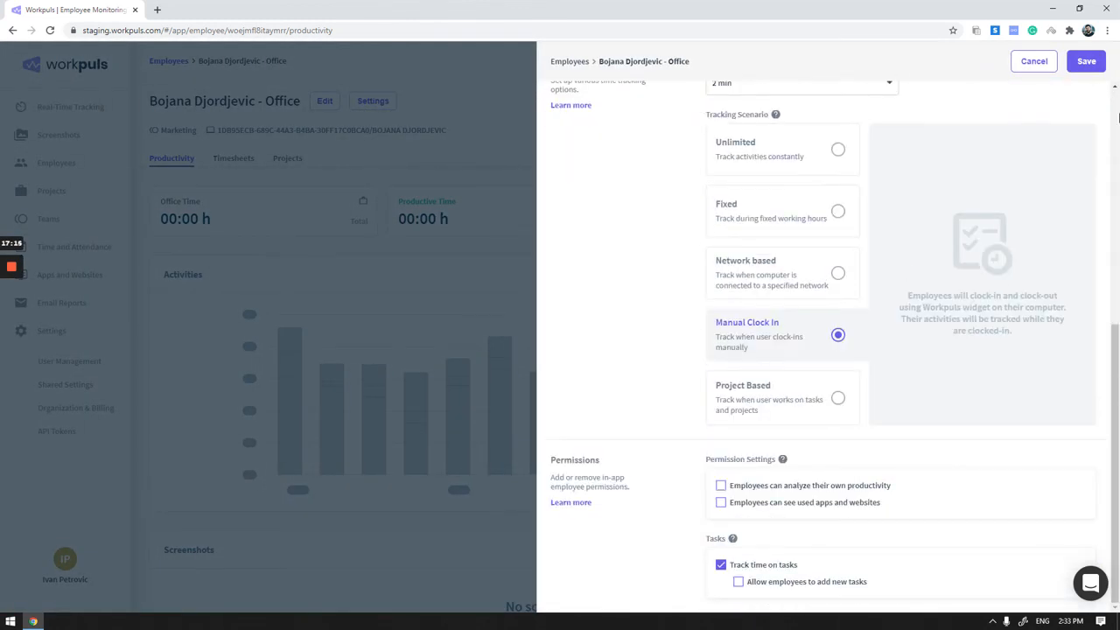
left_click(1034, 61)
- Return to Real-Time Tracking and look through the employee list, ending back at its first entries
mouse_move(14, 313)
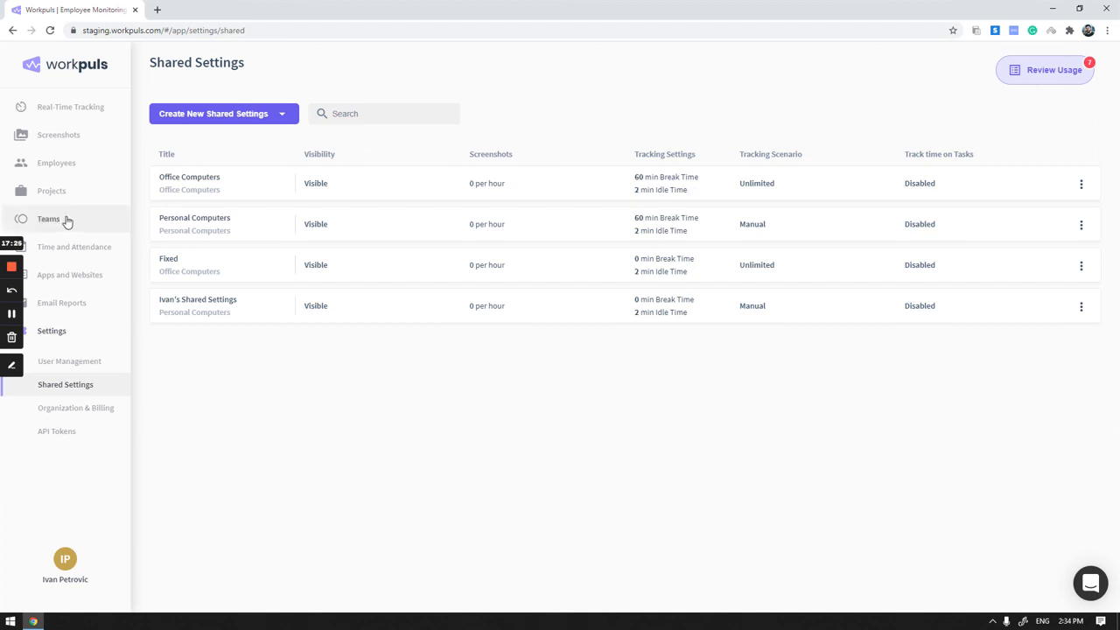
left_click(72, 120)
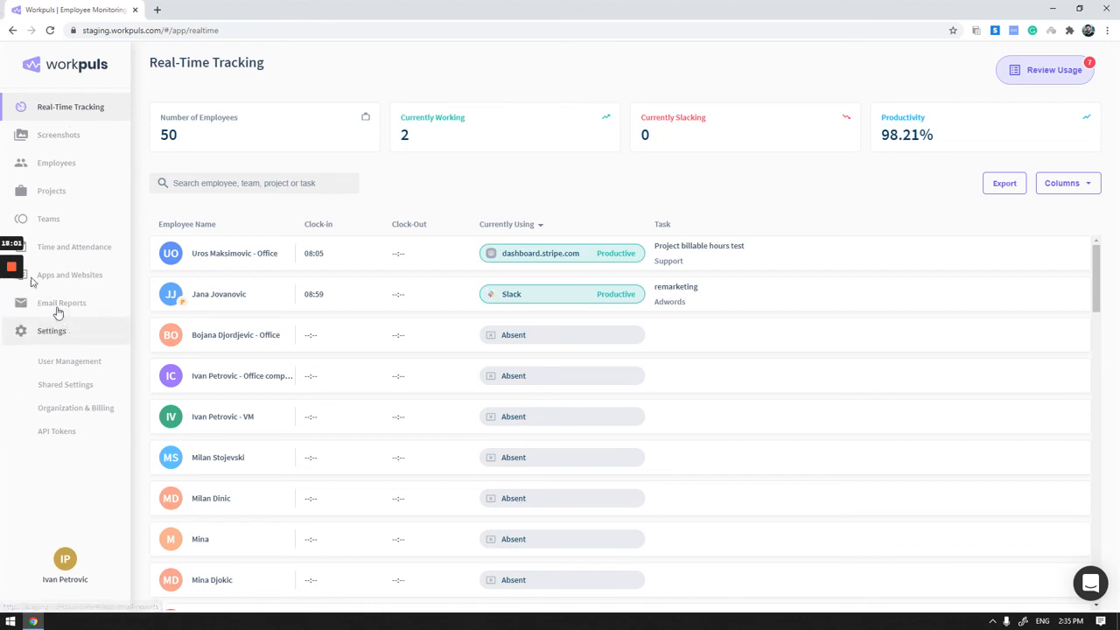
scroll(174, 287, "down", 2)
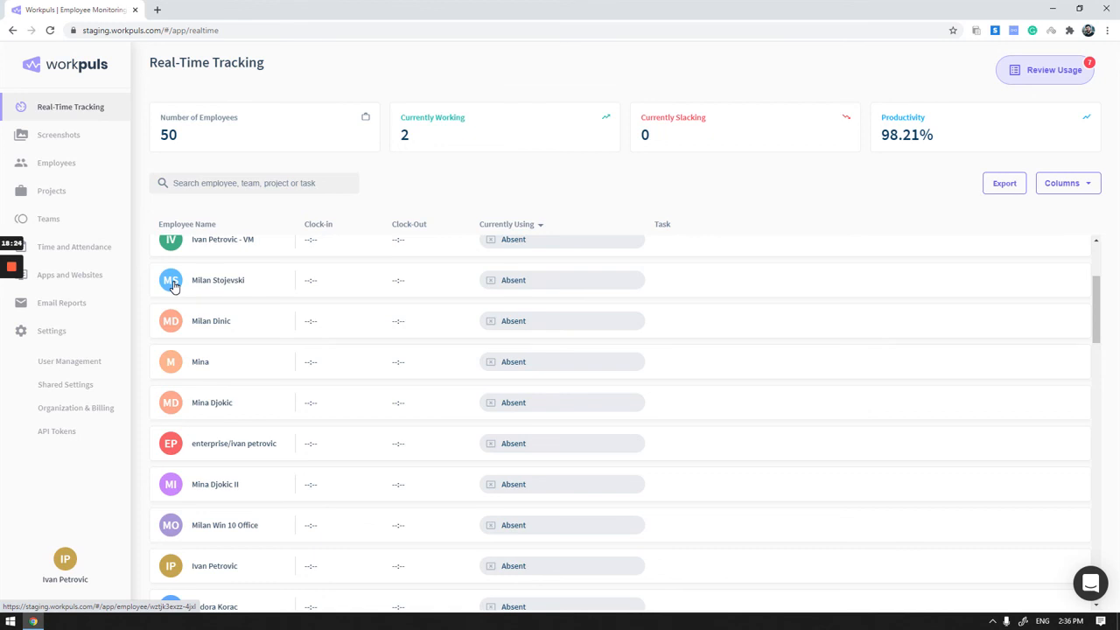
mouse_move(12, 271)
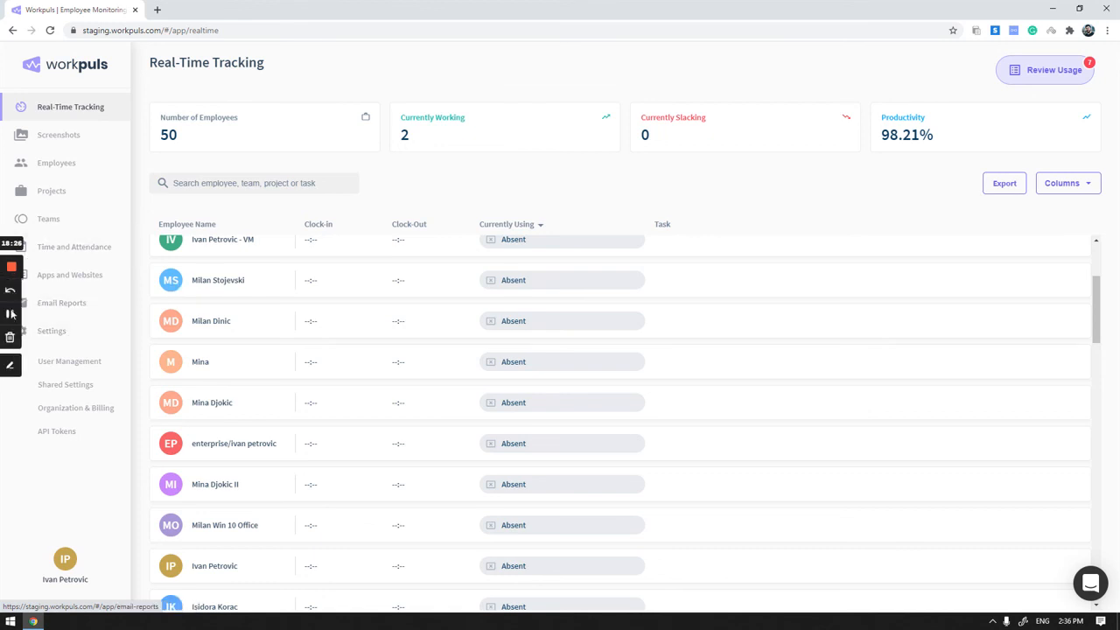
left_click(13, 314)
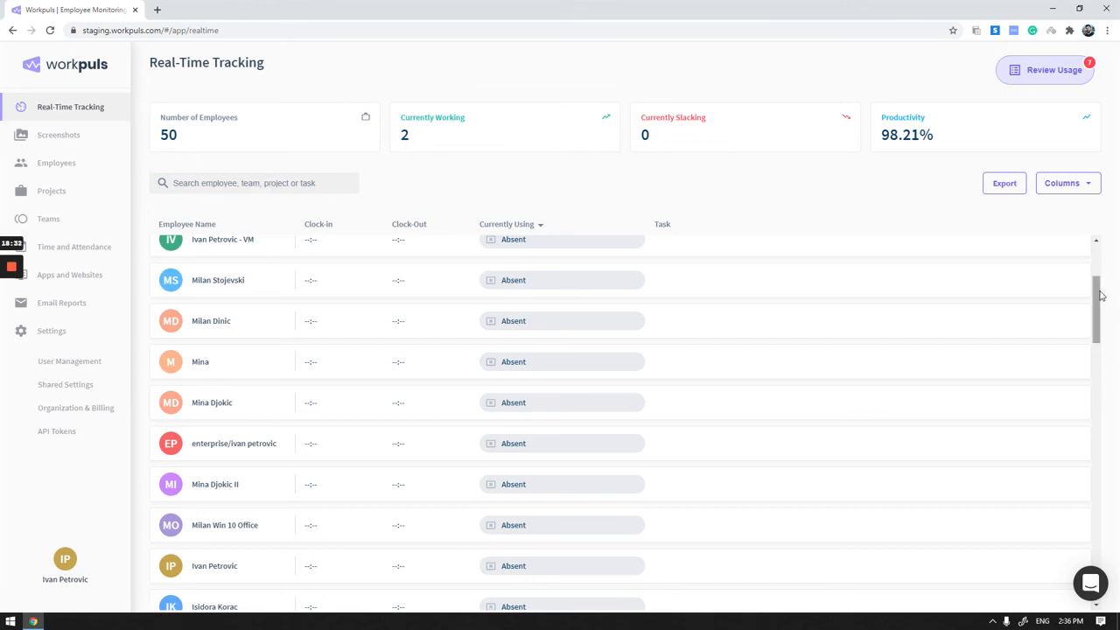
left_click_drag(1100, 295, 1102, 236)
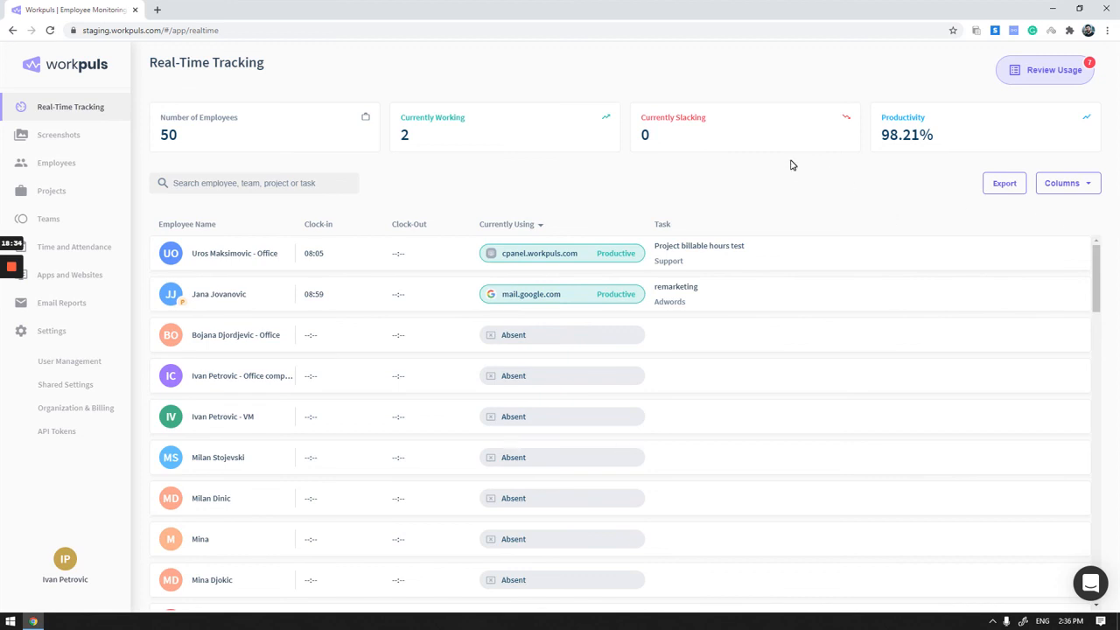